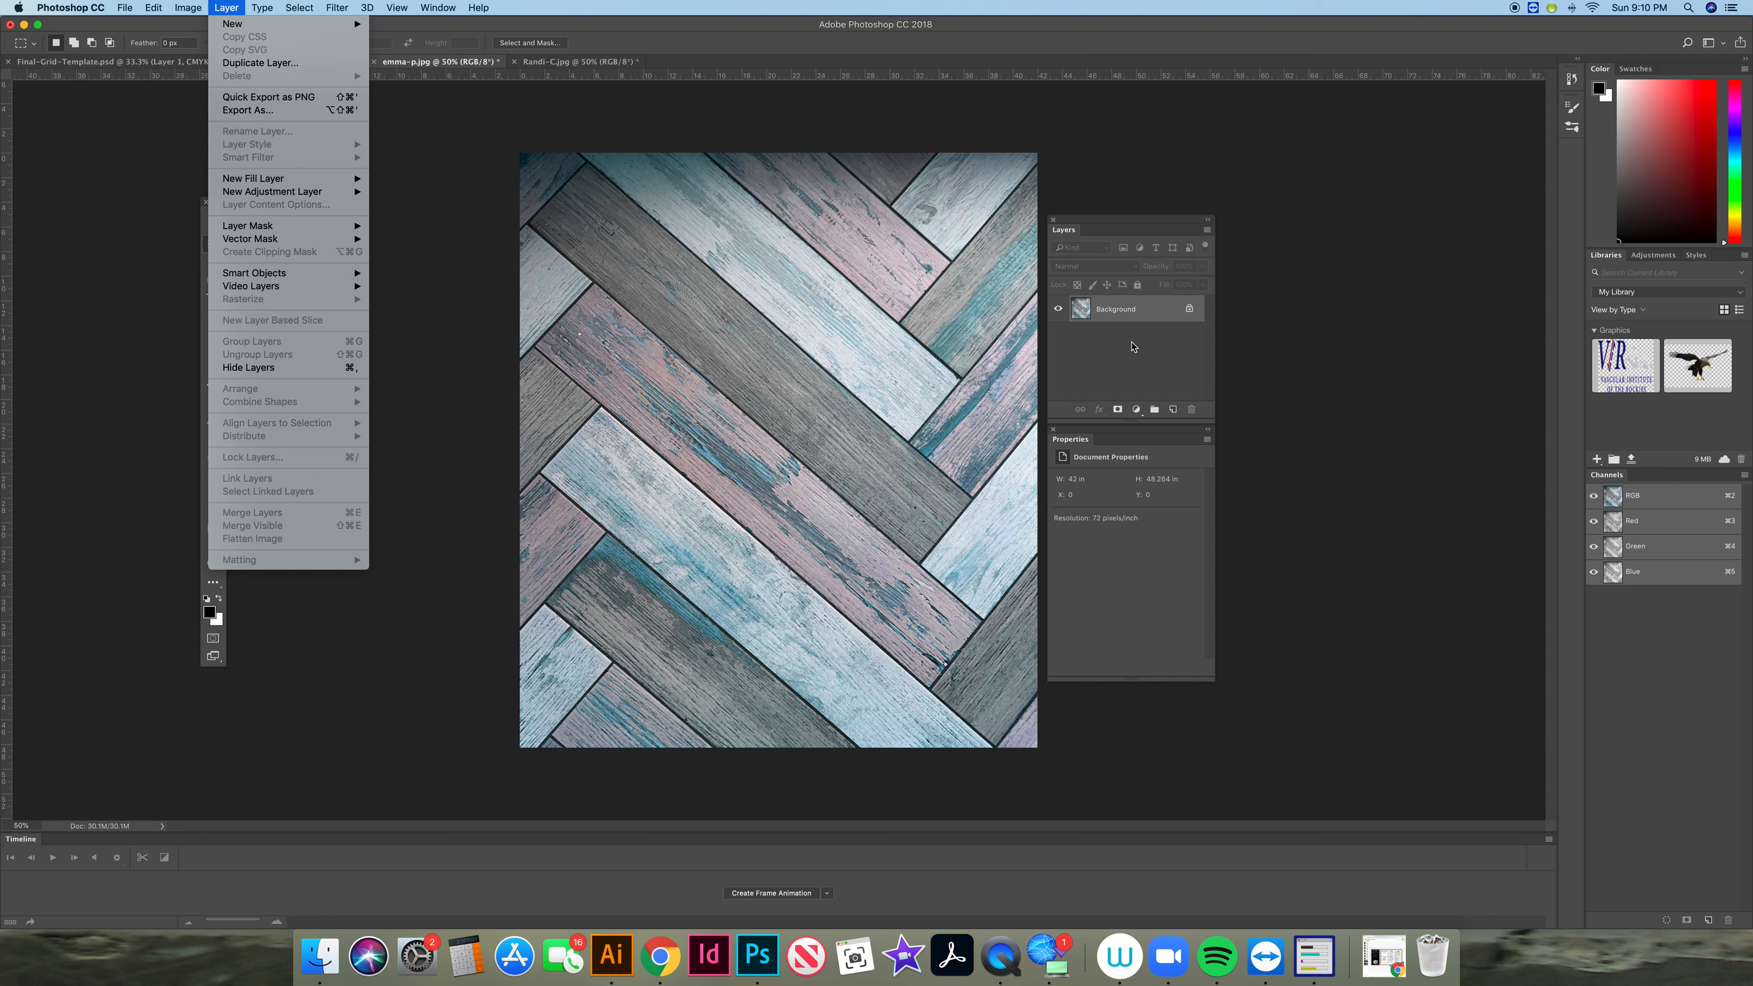
# Copy a tall rectangular area from the herringbone wood-plank image, using a Rectangular Marquee selection
pyautogui.click(1149, 330)
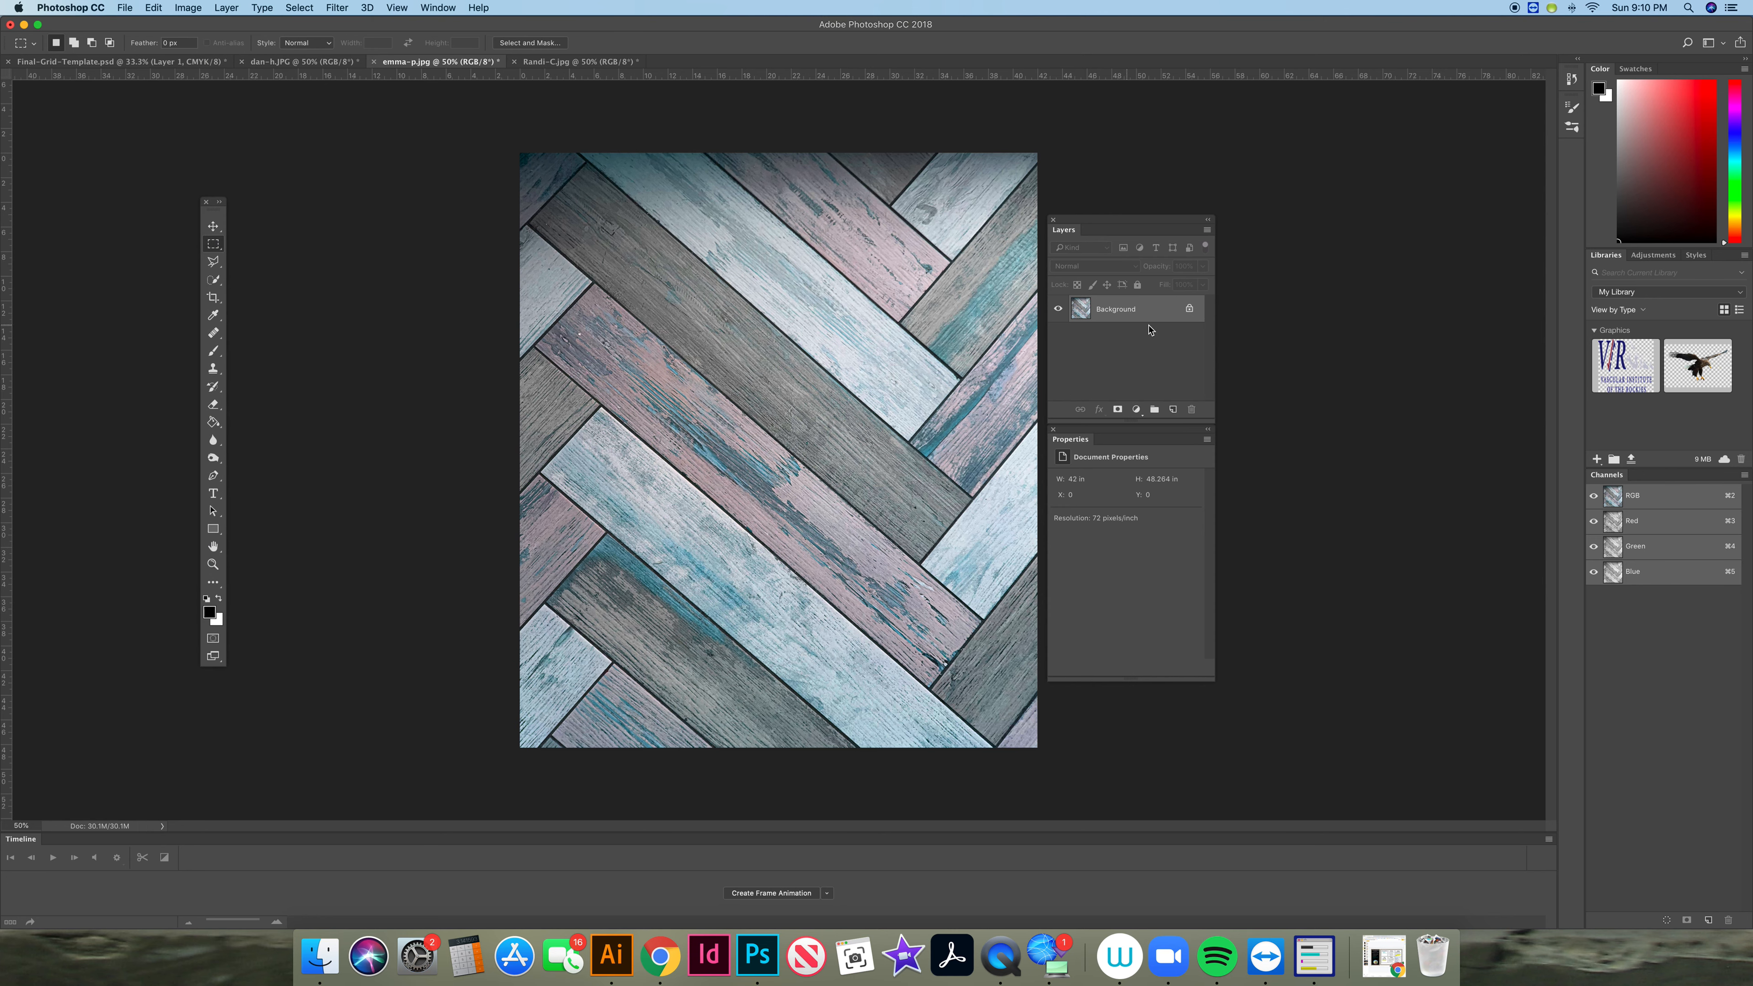
pyautogui.click(213, 244)
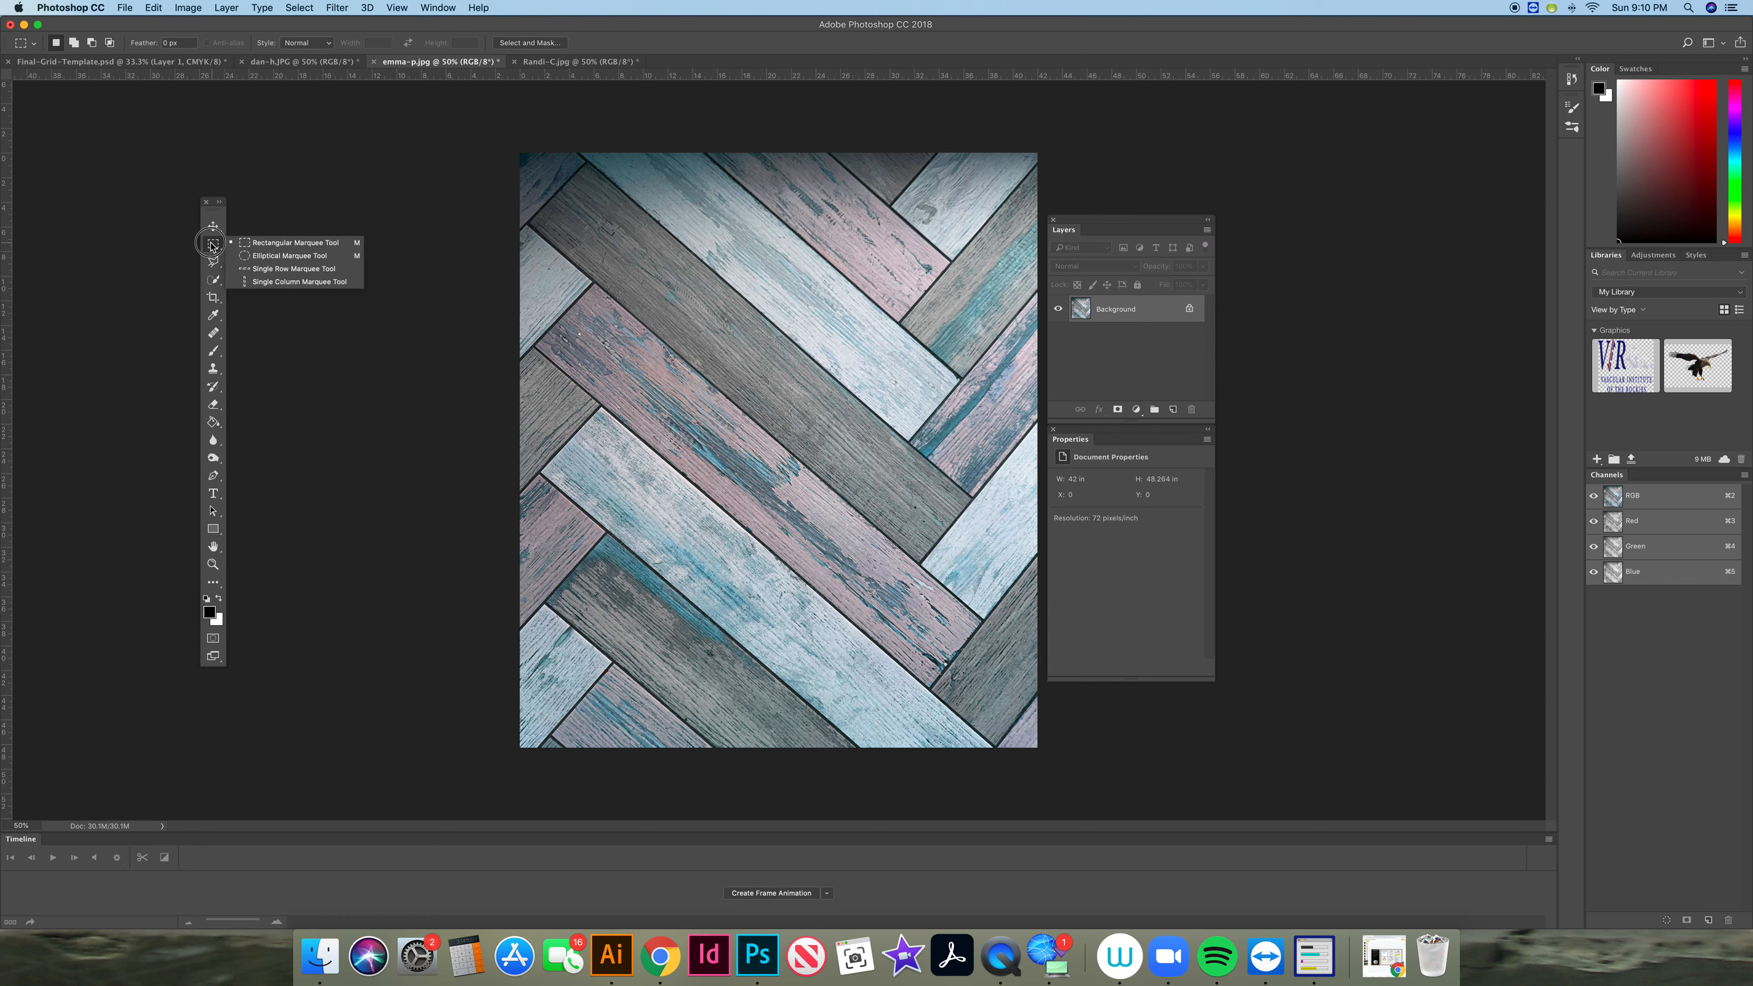
pyautogui.moveTo(213, 246); pyautogui.dragTo(278, 246)
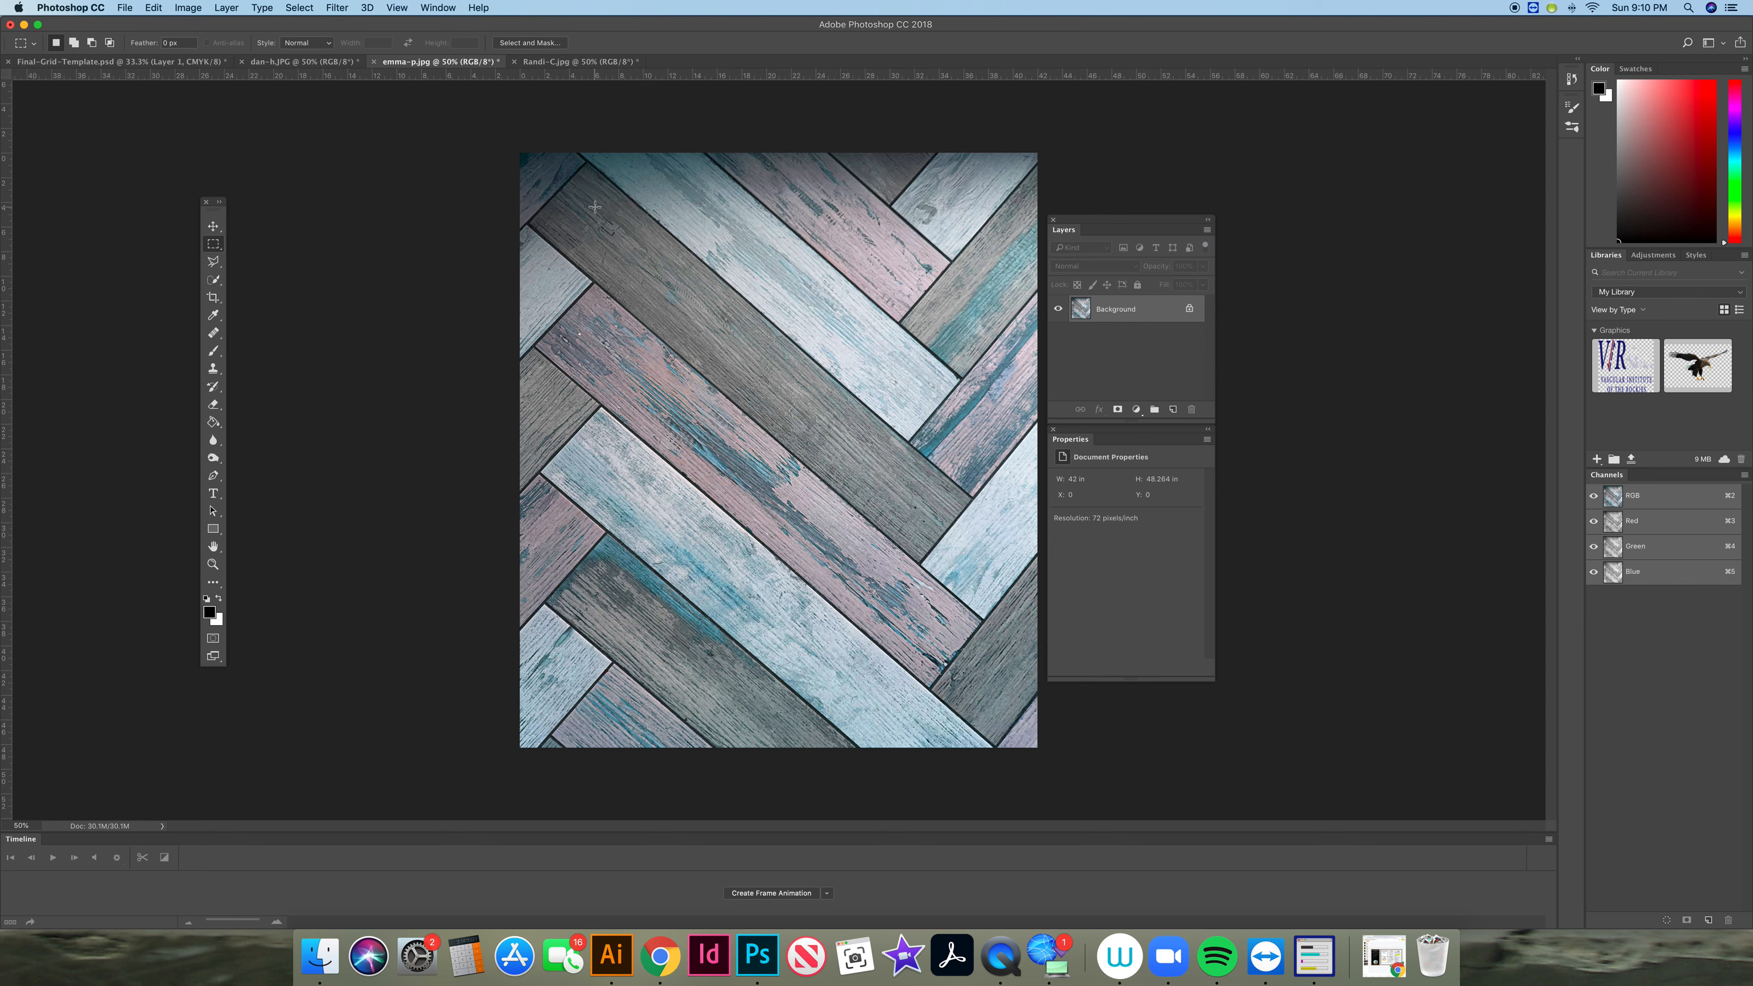
pyautogui.moveTo(508, 145); pyautogui.dragTo(1107, 775)
pyautogui.click(1107, 776)
pyautogui.moveTo(714, 168); pyautogui.dragTo(1025, 747)
pyautogui.click(154, 7)
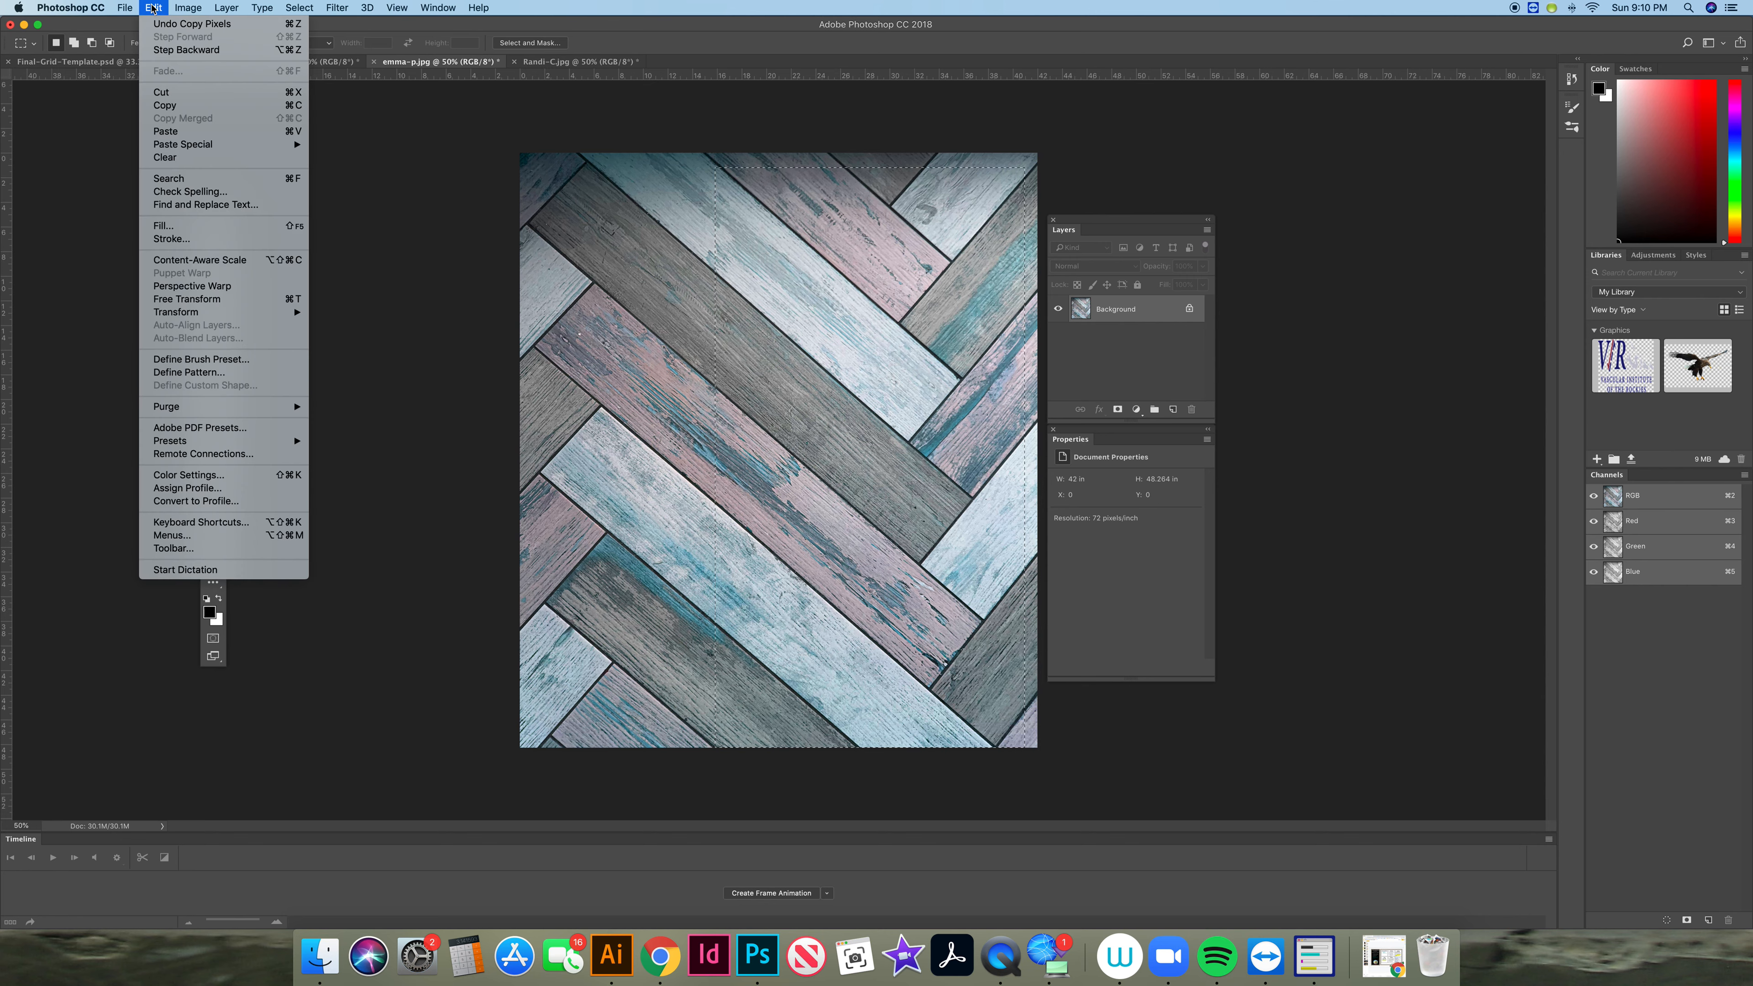
pyautogui.click(171, 111)
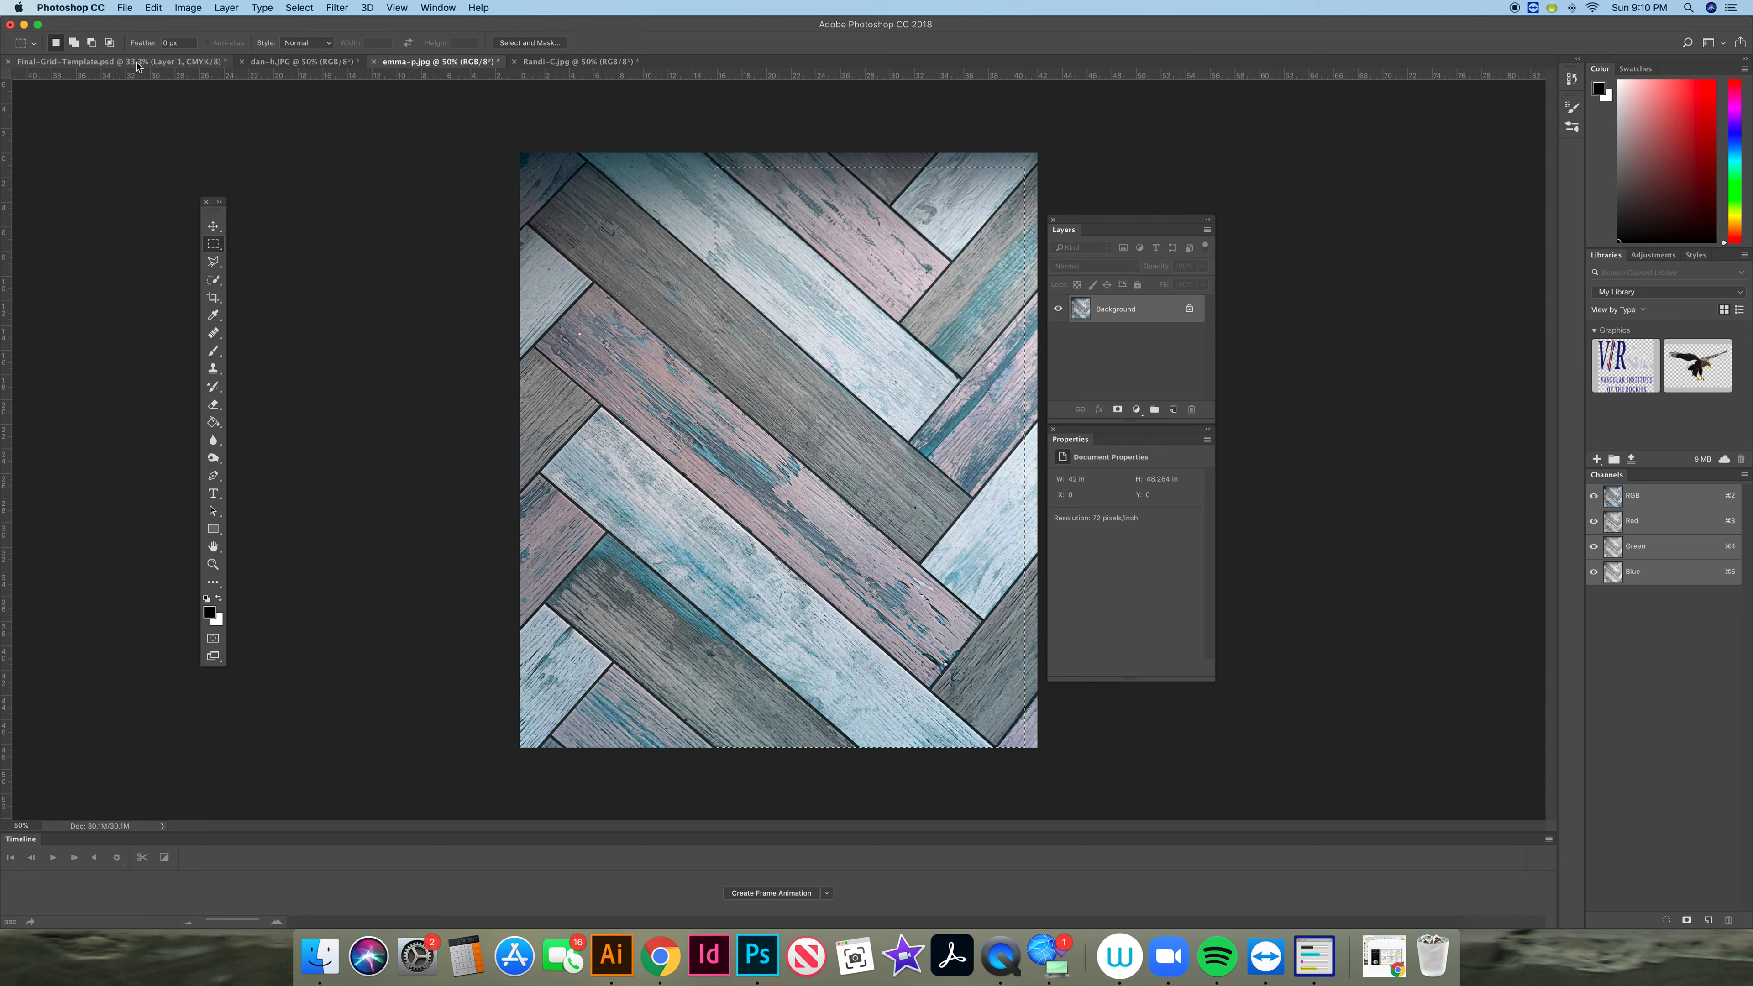
# Paste the copied wood-plank area into Final-Grid-Template.psd as a new layer
pyautogui.click(133, 64)
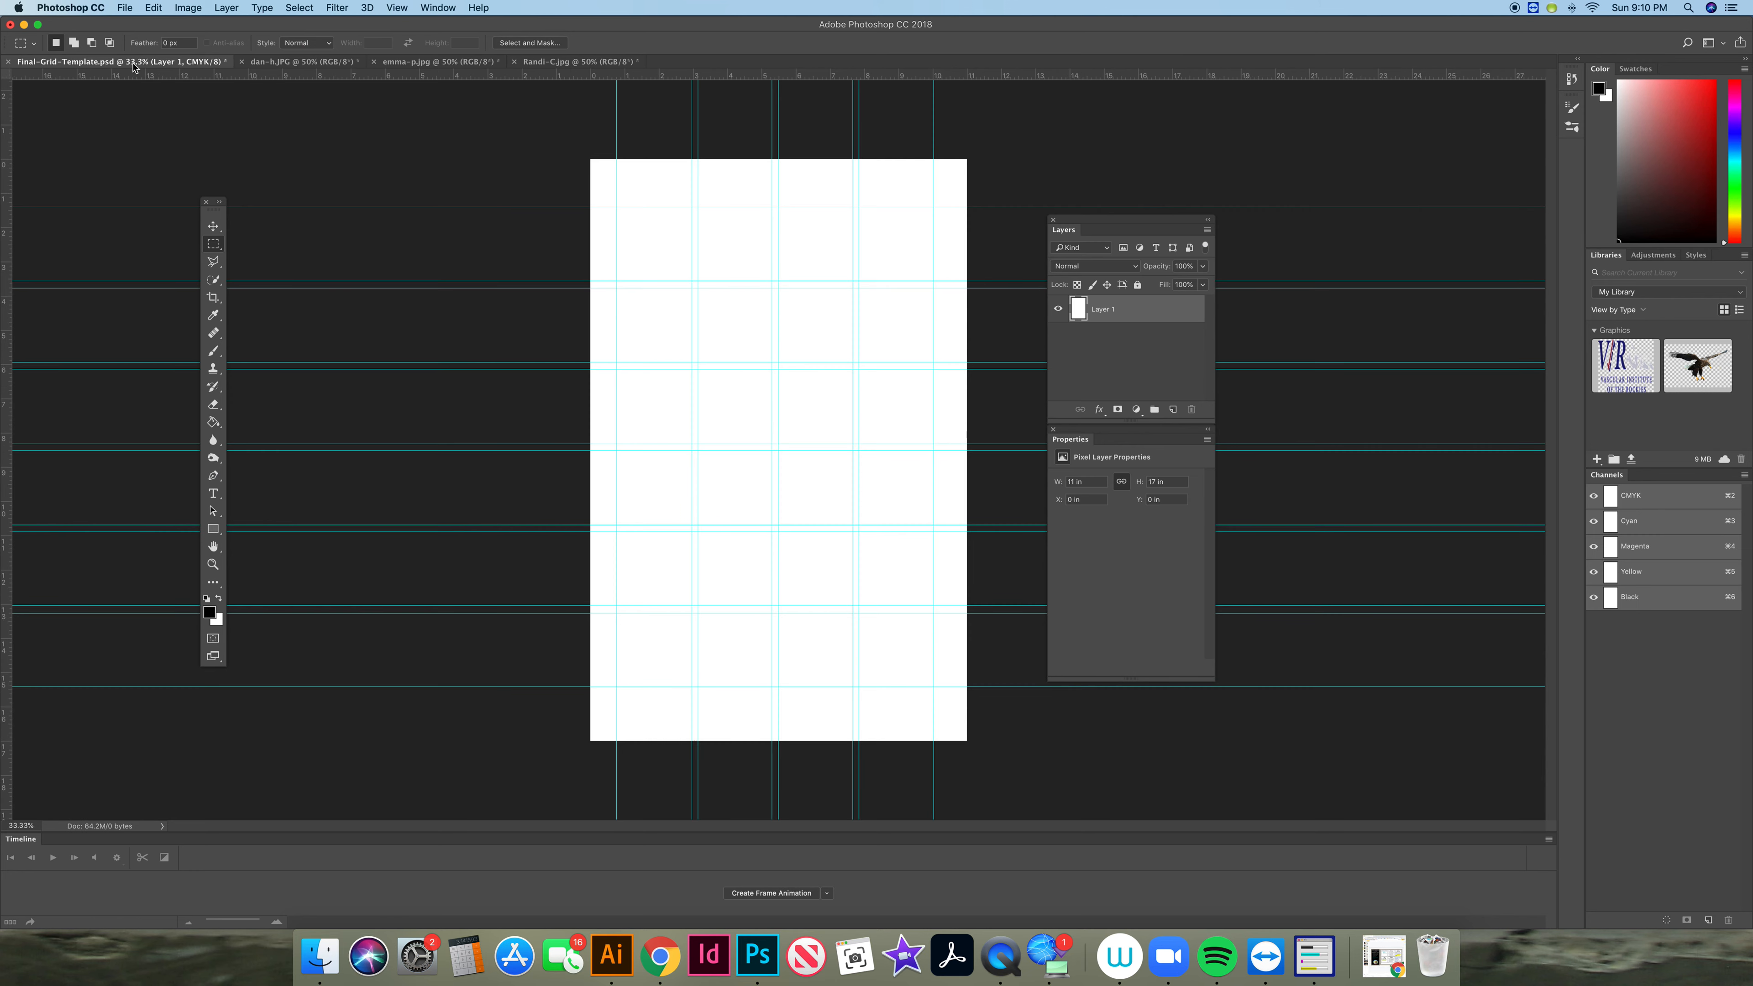
pyautogui.click(213, 226)
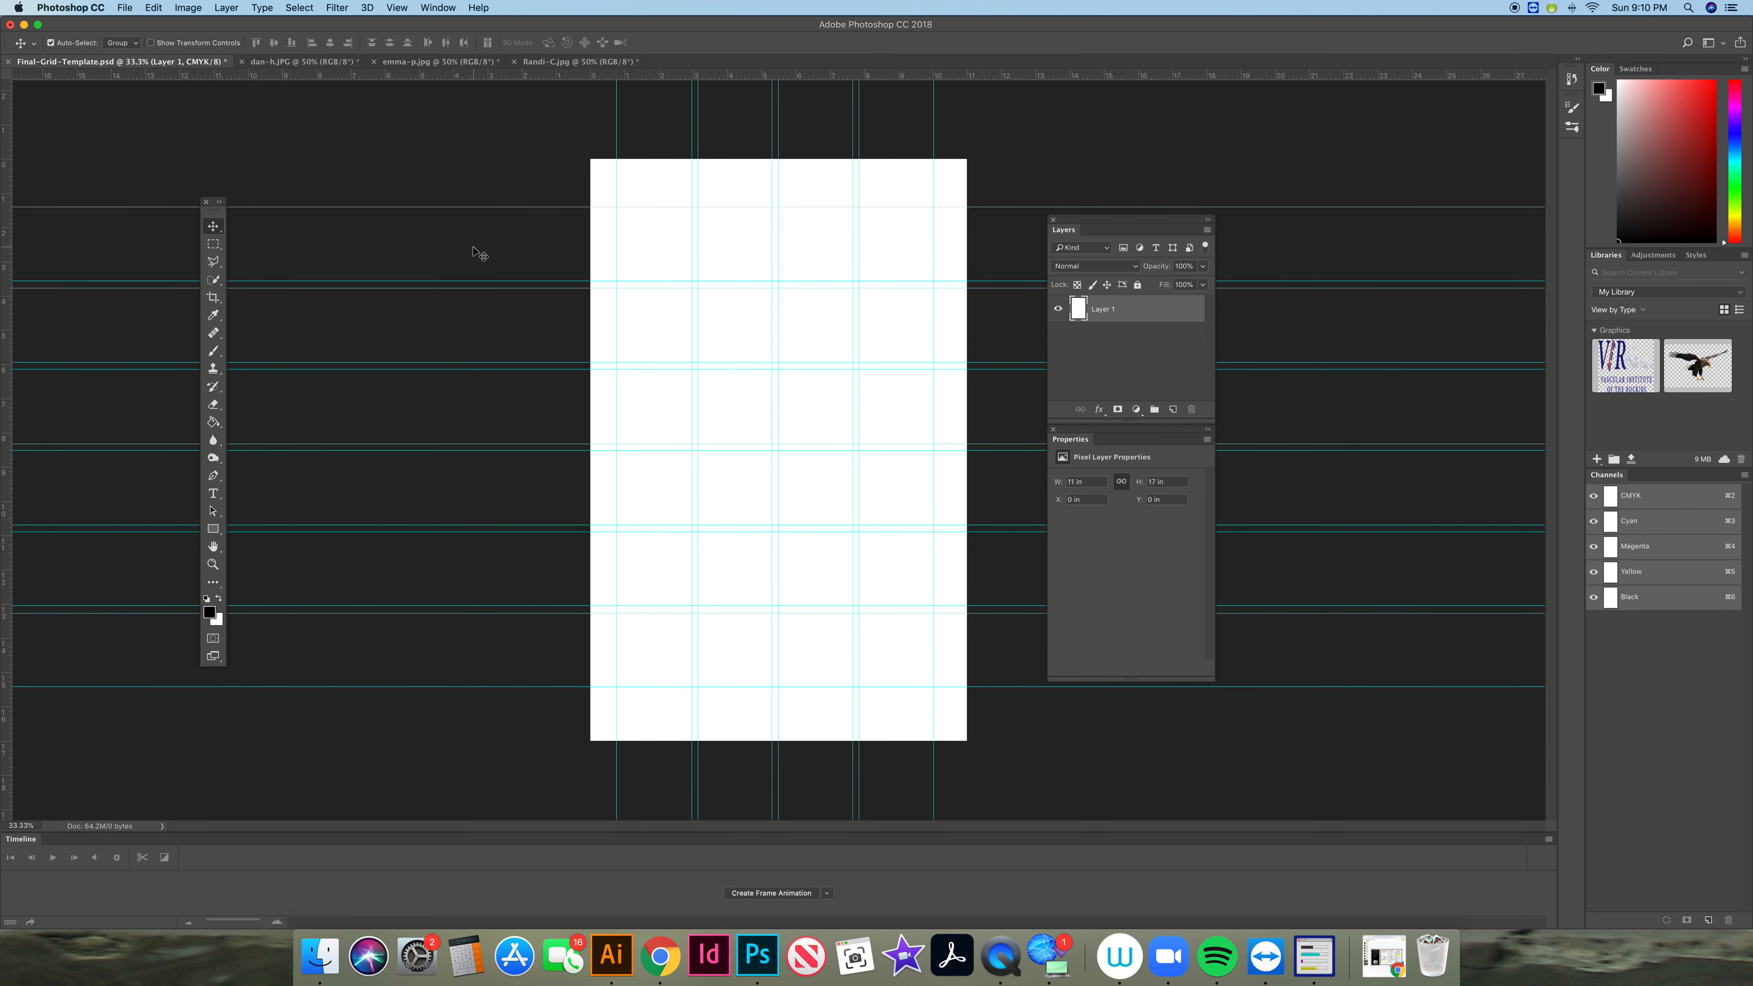
pyautogui.press('super+v')
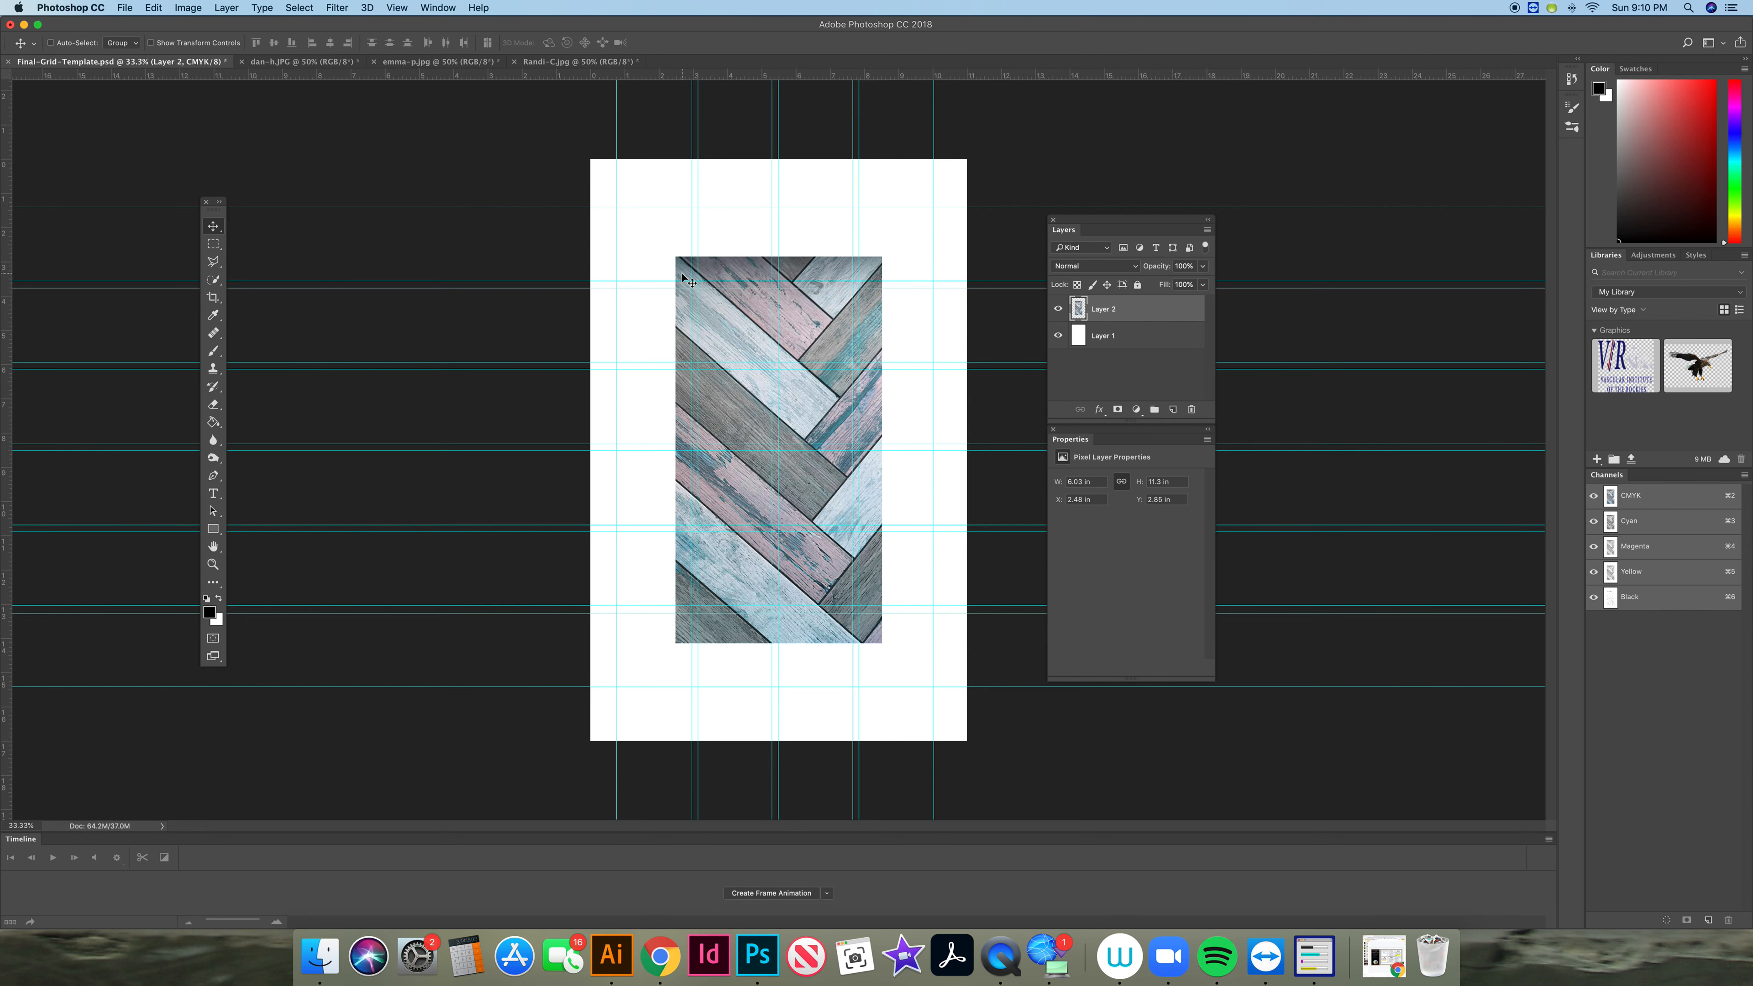
pyautogui.click(153, 8)
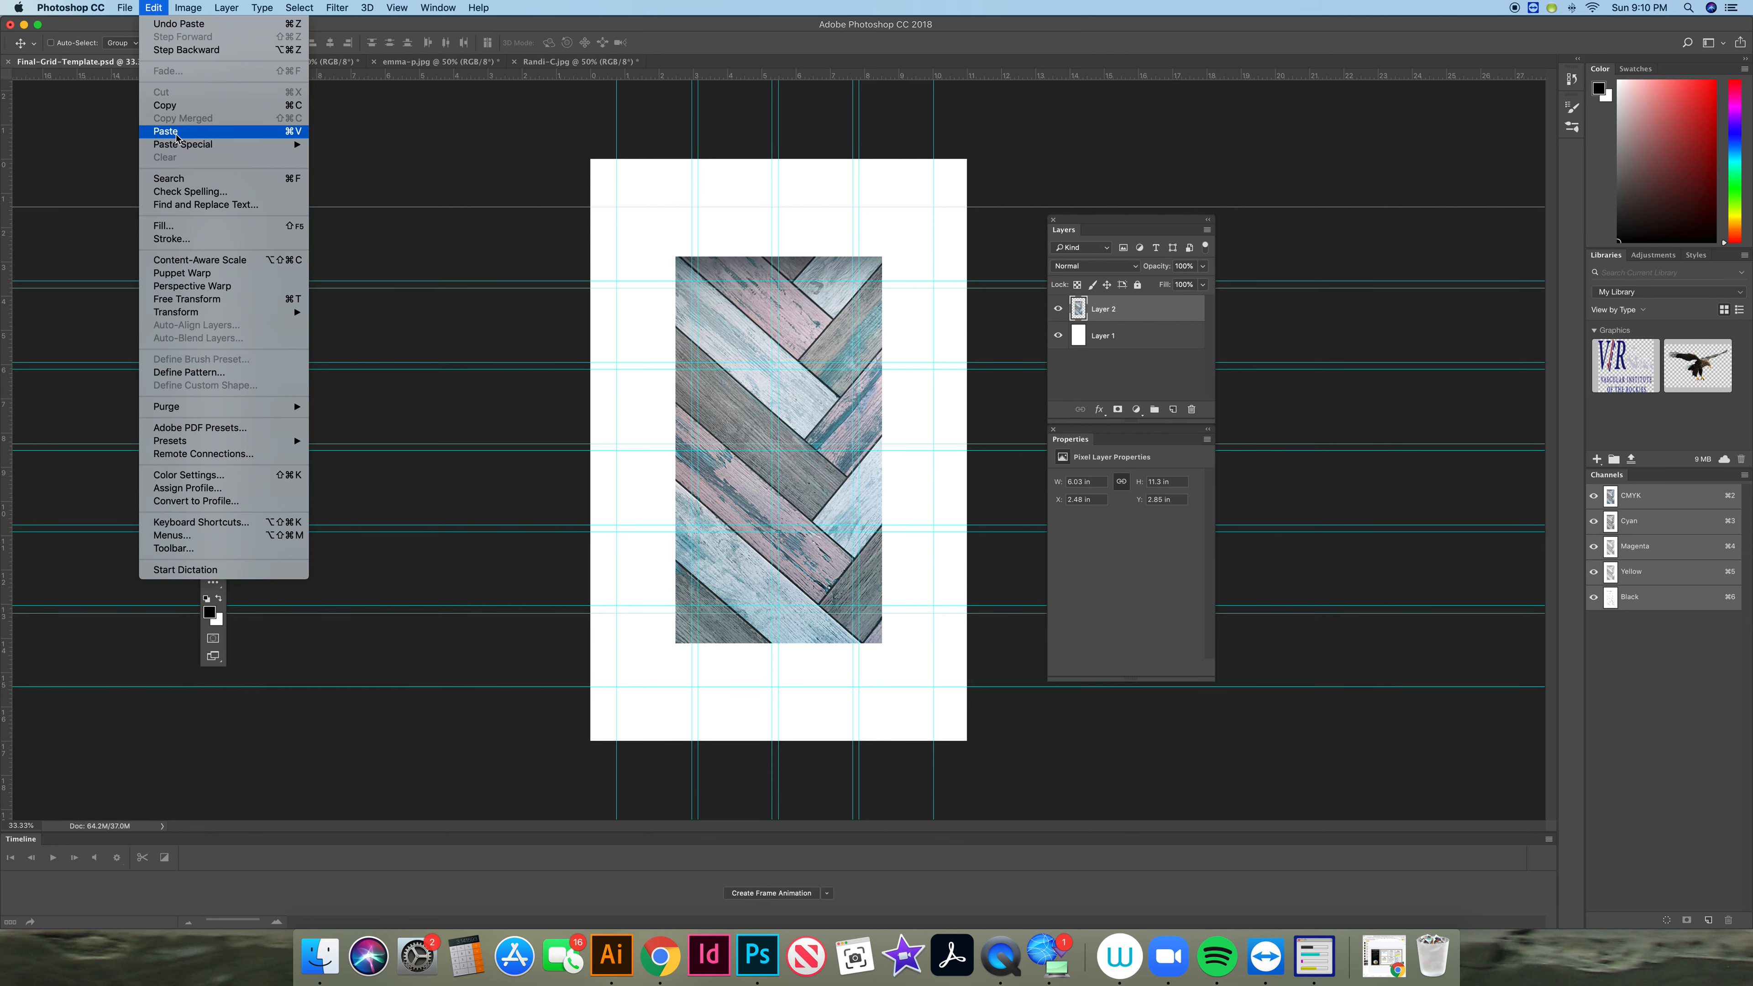
pyautogui.click(397, 118)
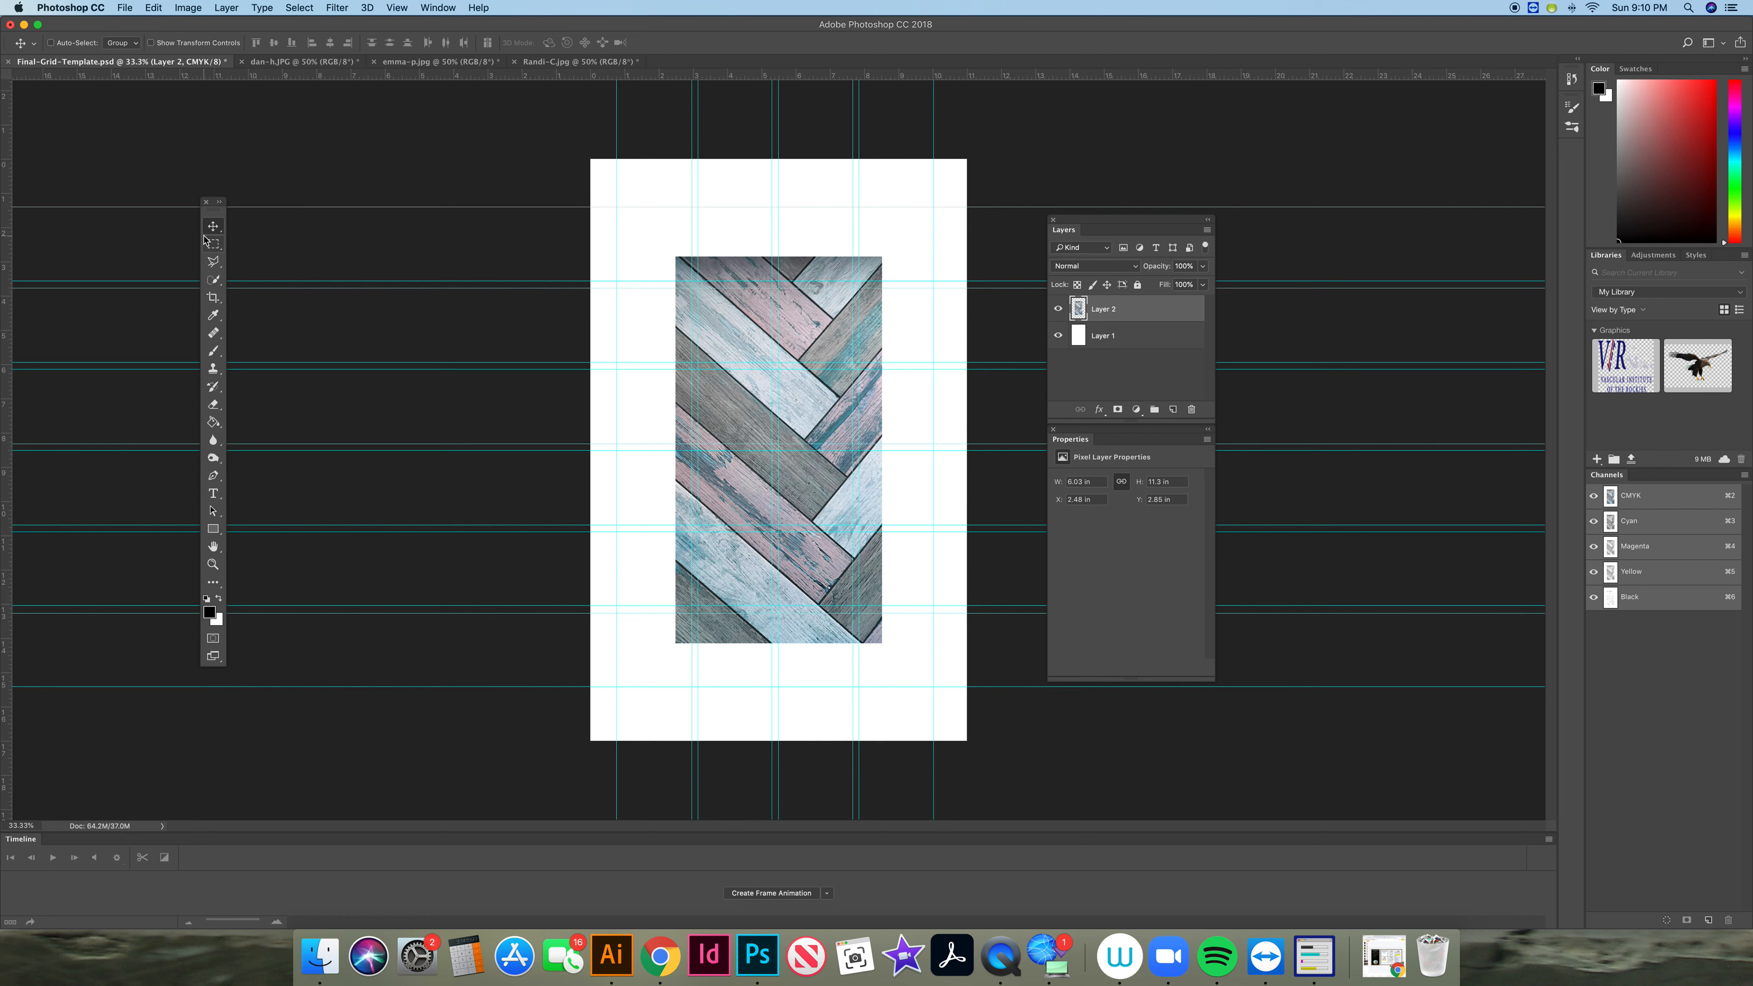
# Scale the pasted wood planks down to about 3.7 × 6.92 in with Free Transform, placed against the uppermost guide
pyautogui.press('super+t')
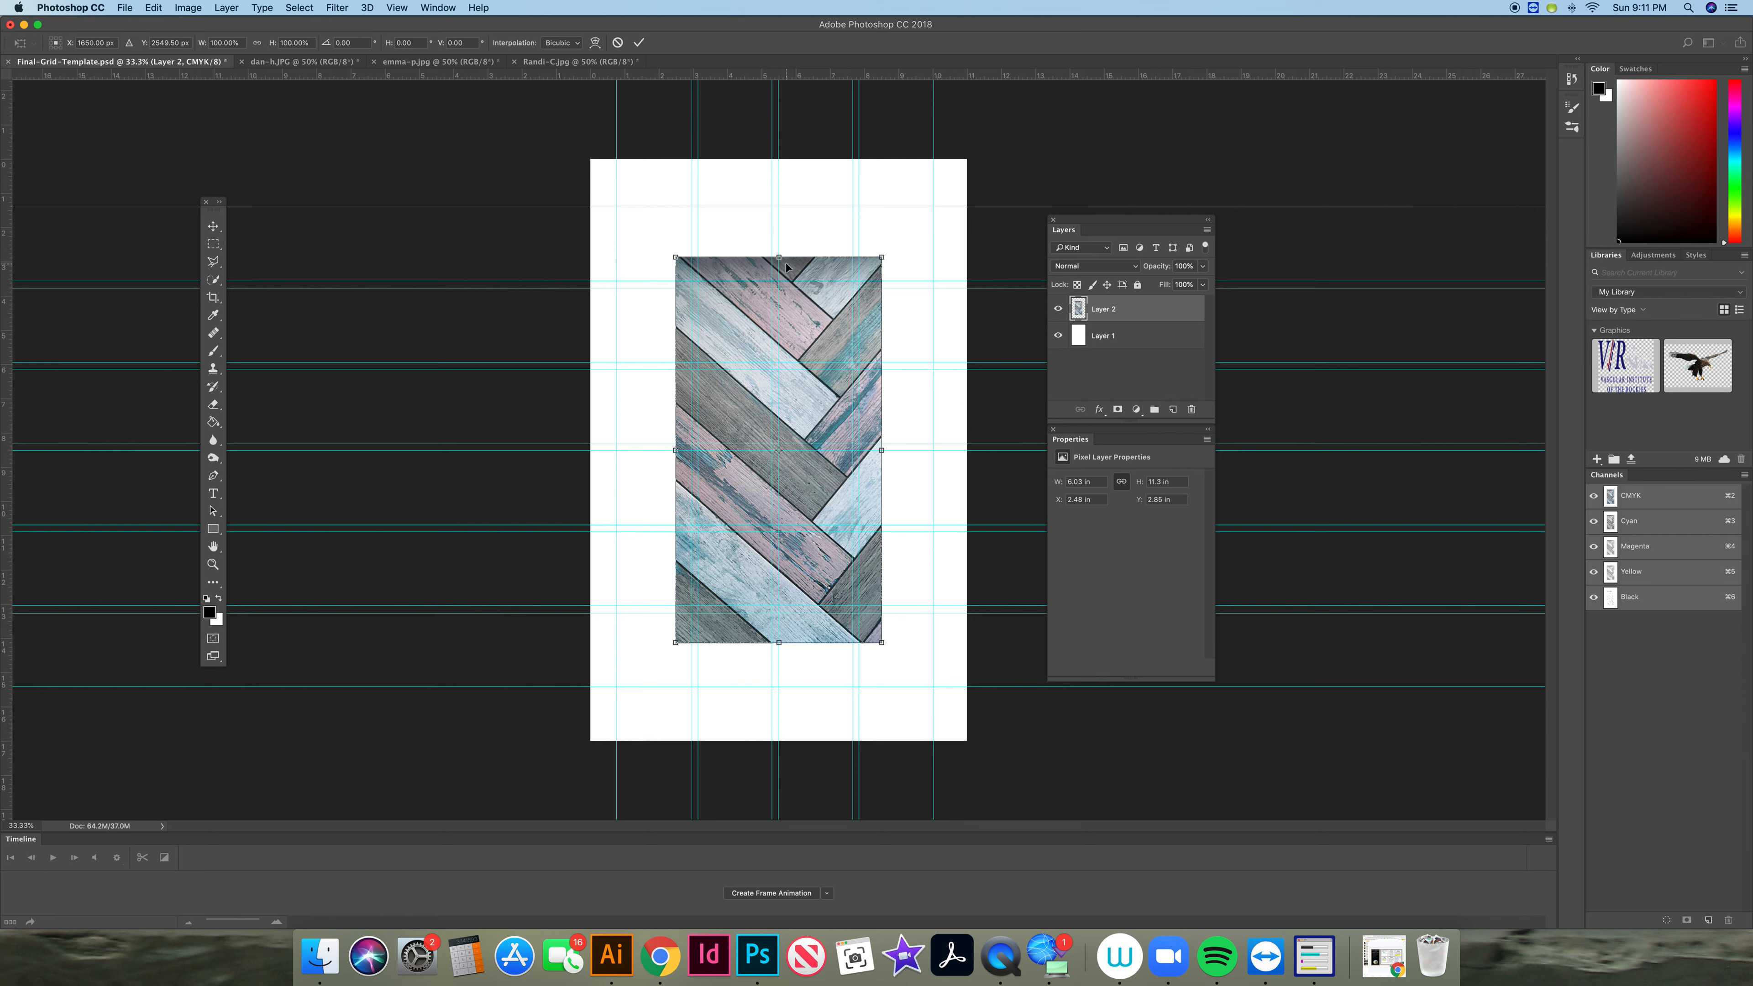
pyautogui.moveTo(675, 257); pyautogui.dragTo(767, 429)
pyautogui.moveTo(820, 492); pyautogui.dragTo(669, 270)
pyautogui.moveTo(729, 419); pyautogui.dragTo(699, 363)
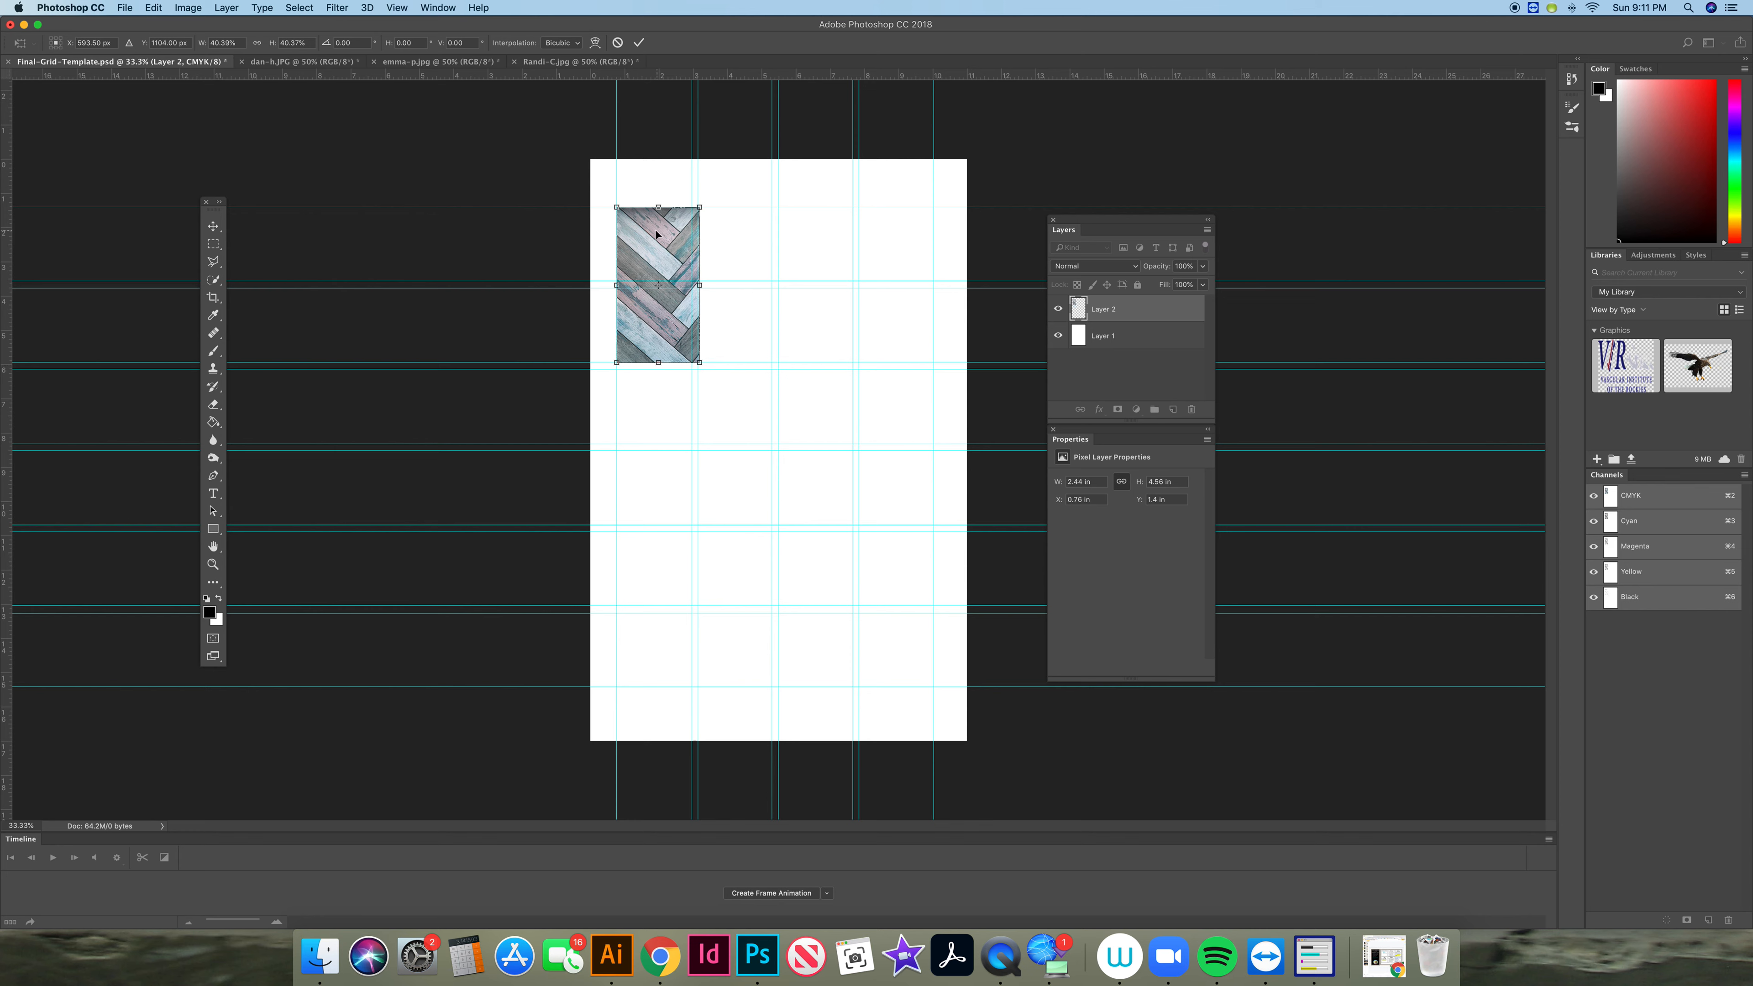
pyautogui.moveTo(700, 364); pyautogui.dragTo(753, 444)
pyautogui.moveTo(653, 266); pyautogui.dragTo(726, 255)
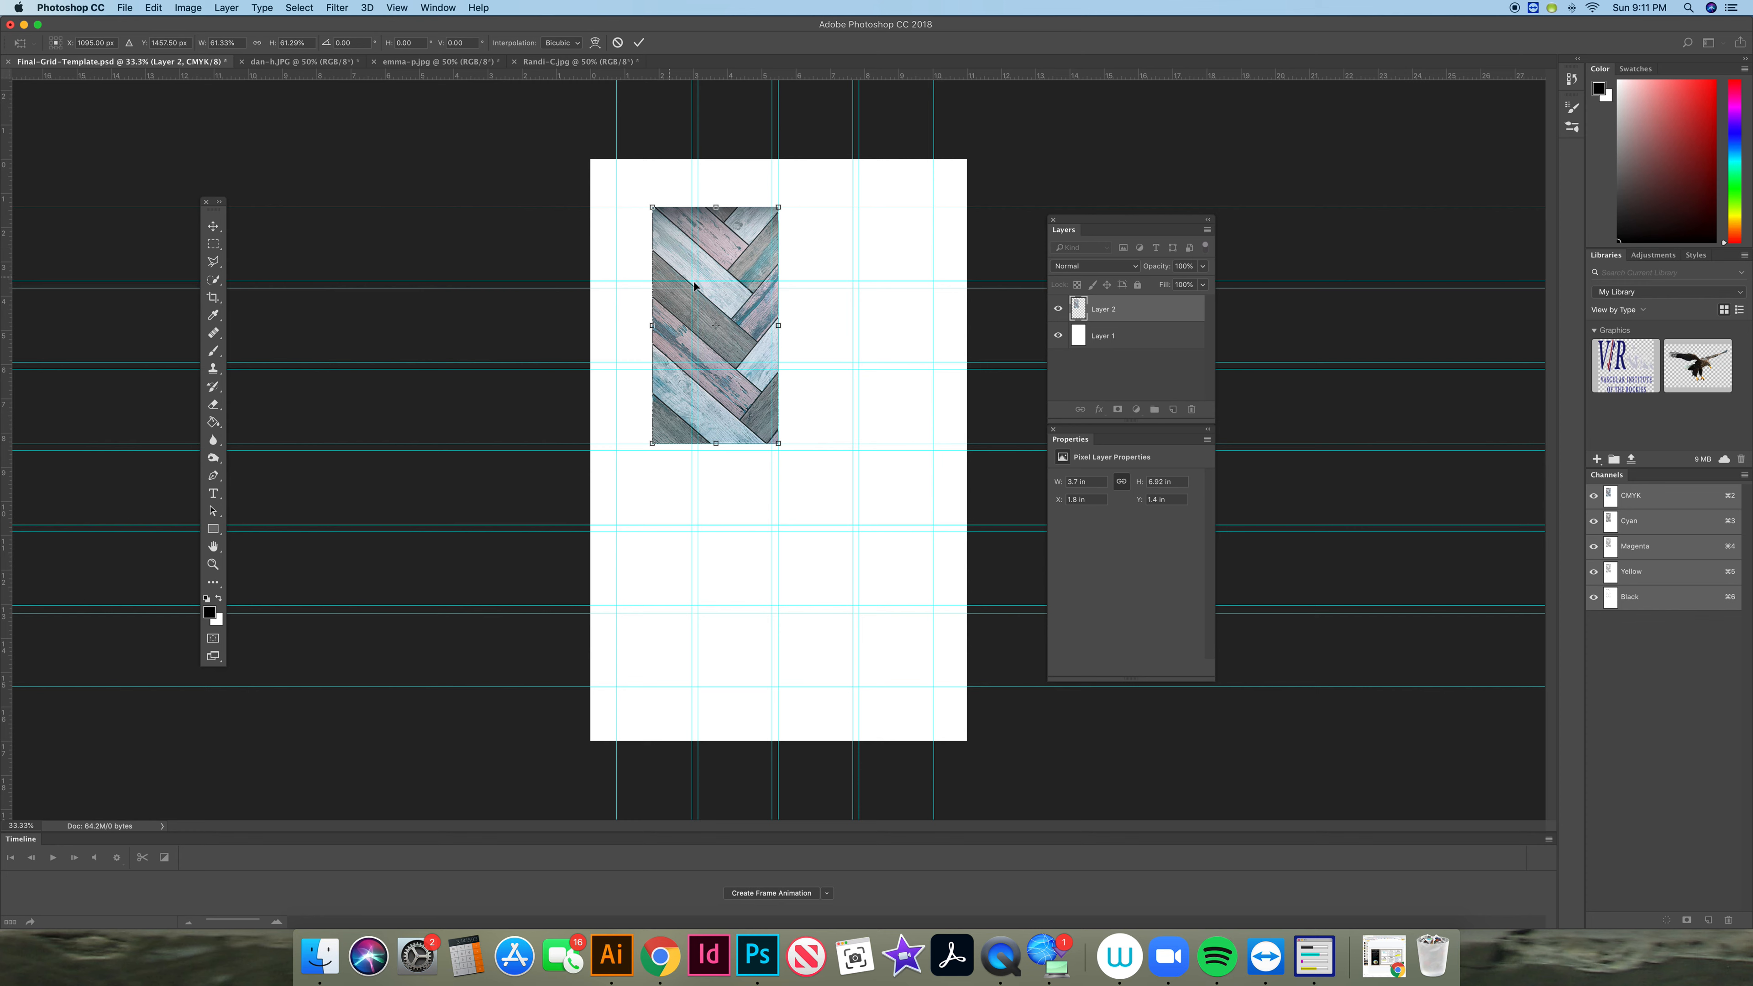
pyautogui.press('Return')
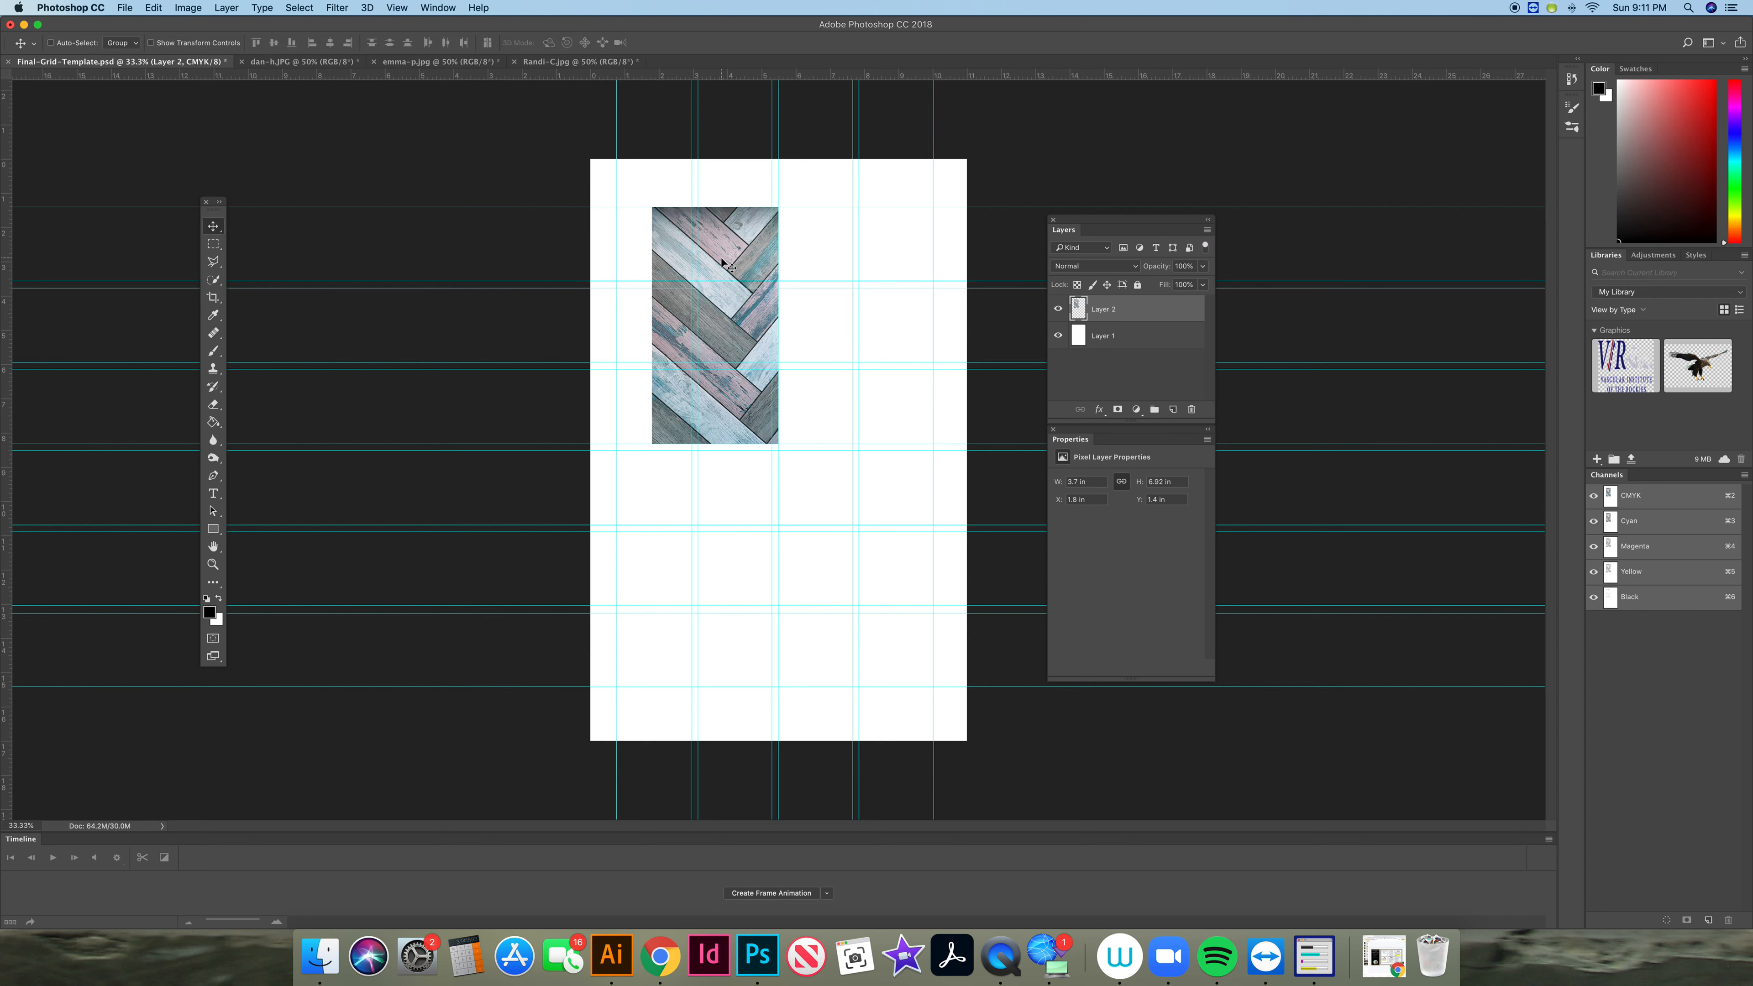
# Rename the wood-plank layer as floor-boards
pyautogui.doubleClick(1112, 313)
pyautogui.write('floor-boards')
pyautogui.click(214, 225)
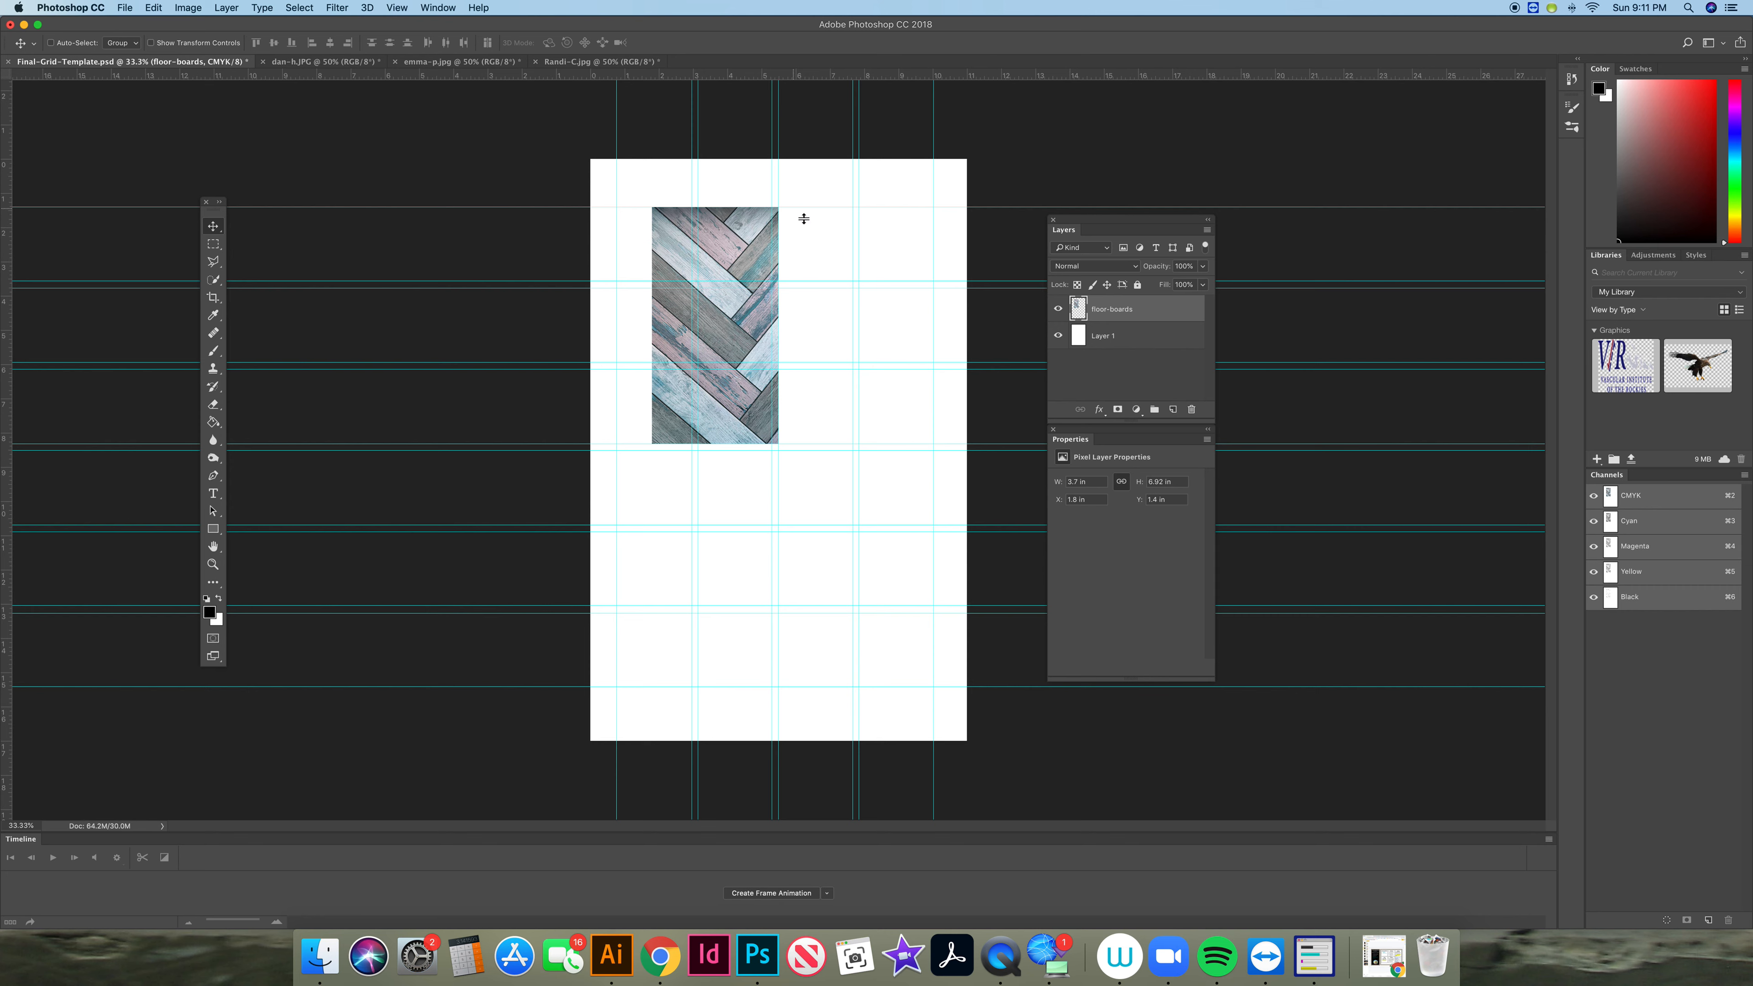
# Select the part of the floor boards left of the second column's starting guide with the Rectangular Marquee and delete it
pyautogui.moveTo(213, 244); pyautogui.dragTo(262, 245)
pyautogui.click(398, 8)
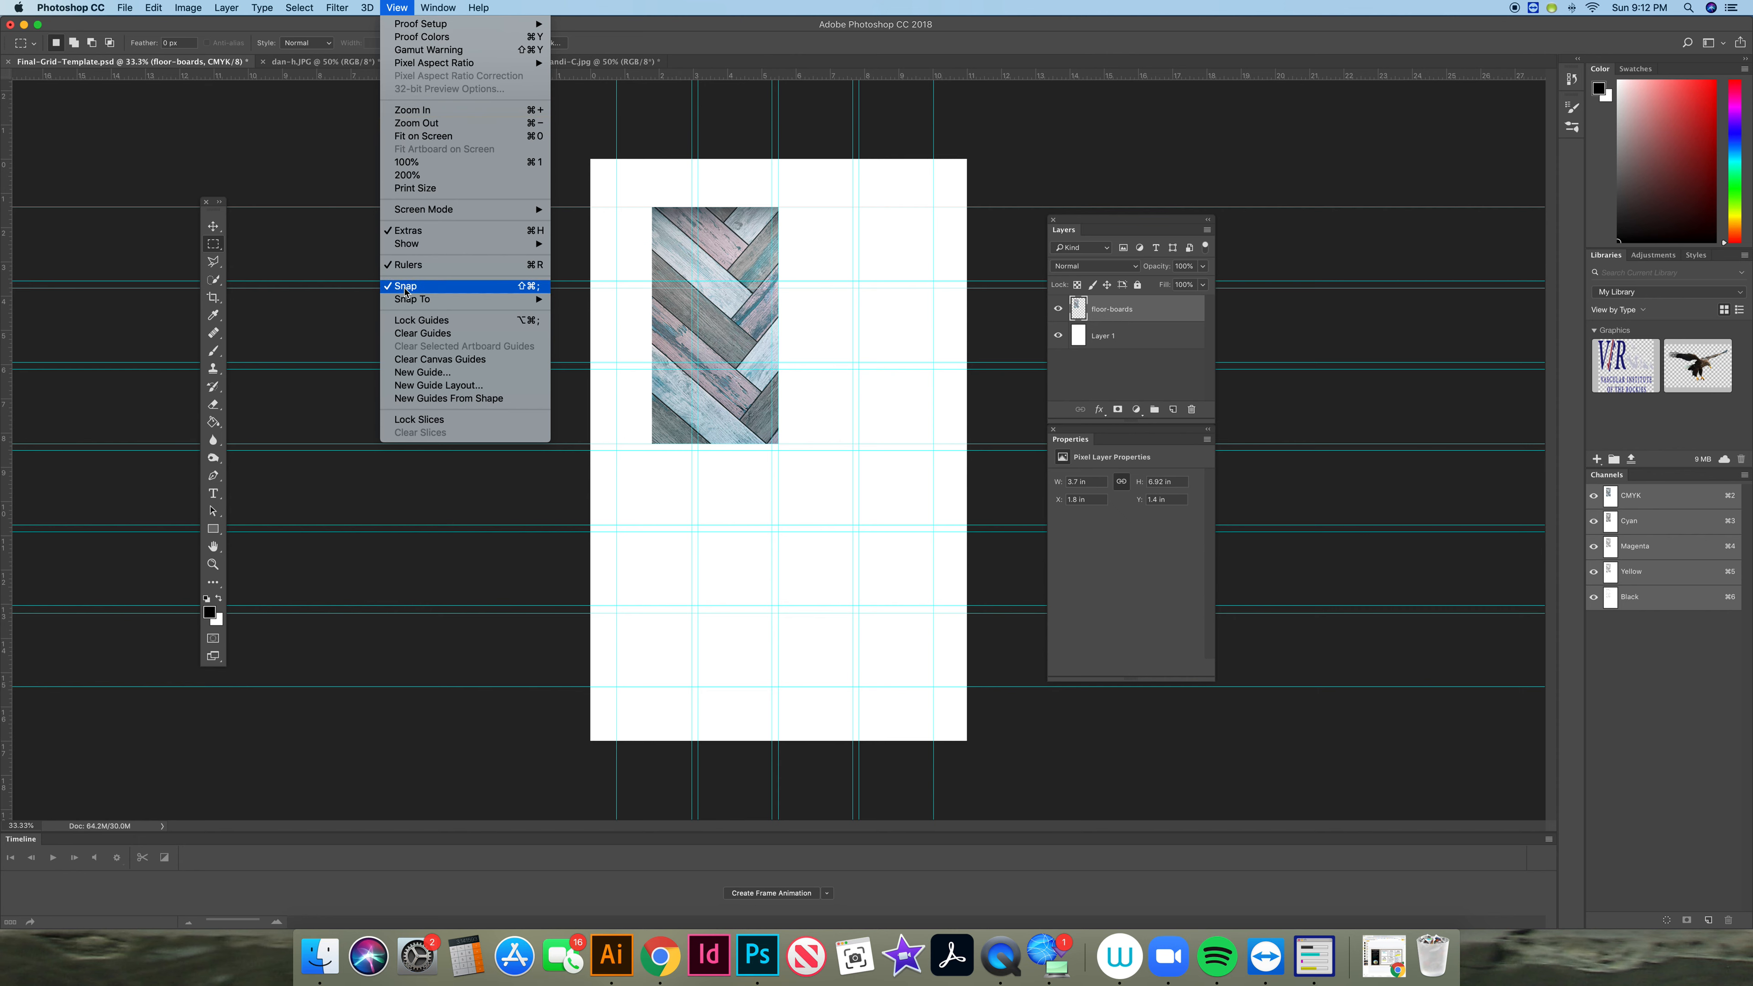
pyautogui.click(634, 191)
pyautogui.moveTo(616, 177); pyautogui.dragTo(698, 470)
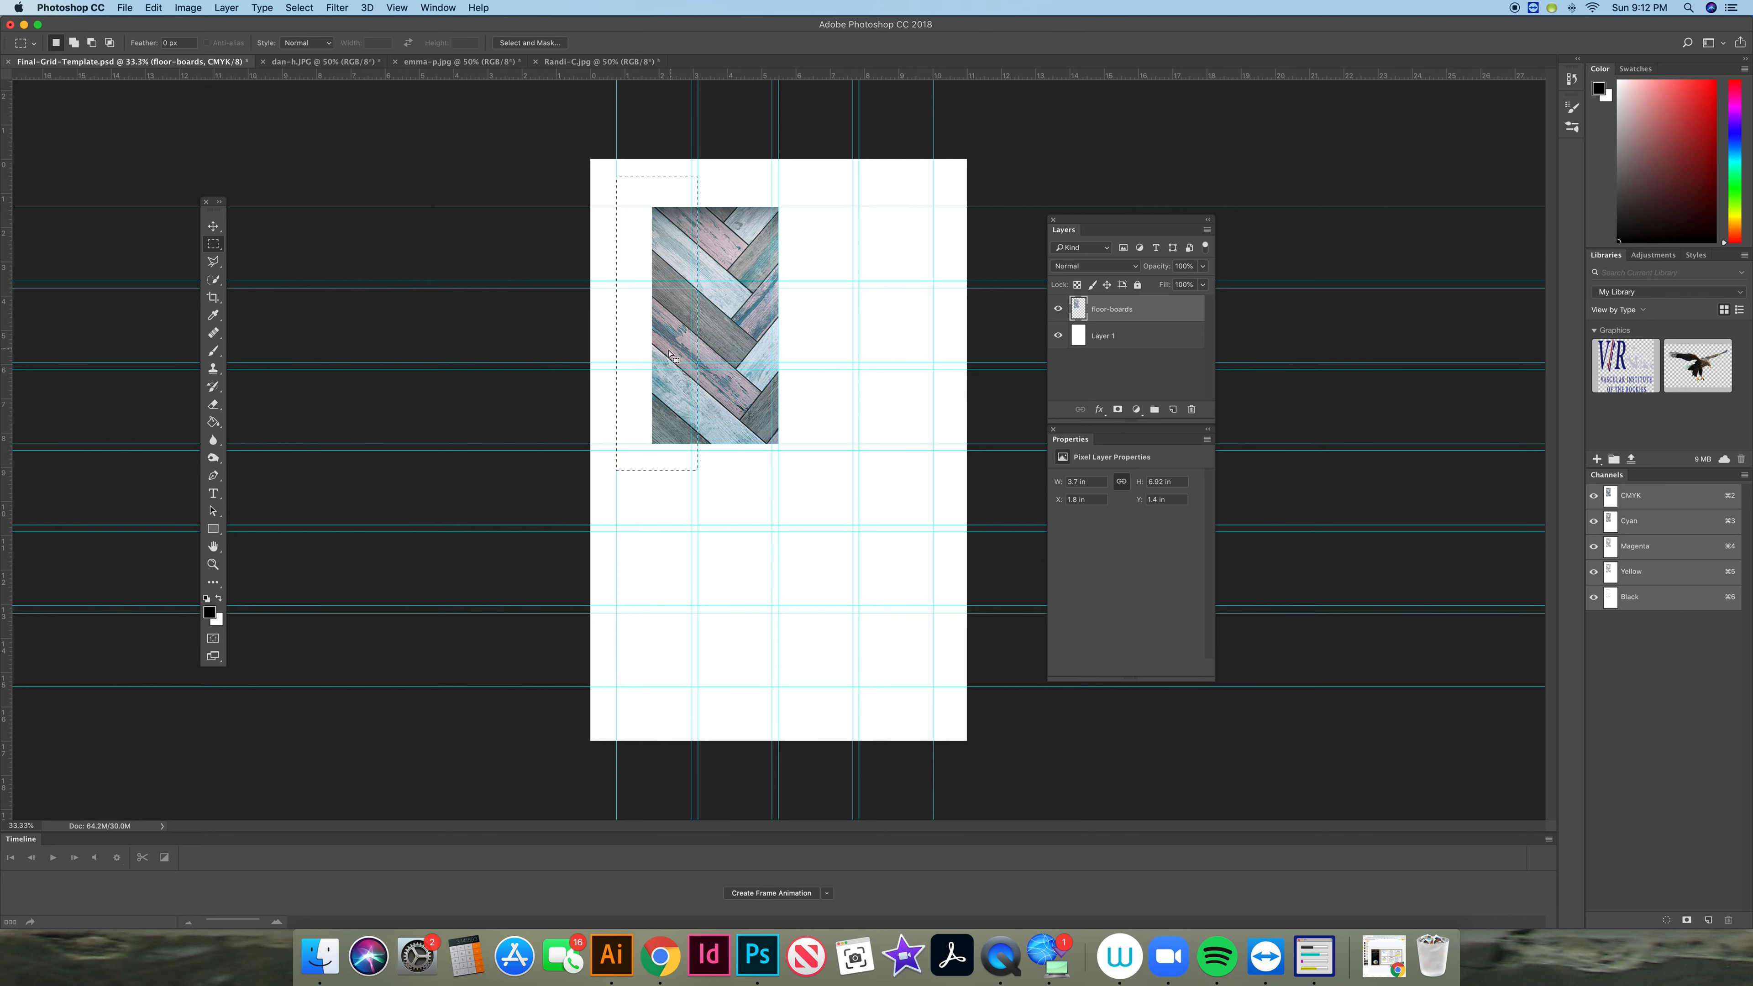
pyautogui.press('BackSpace')
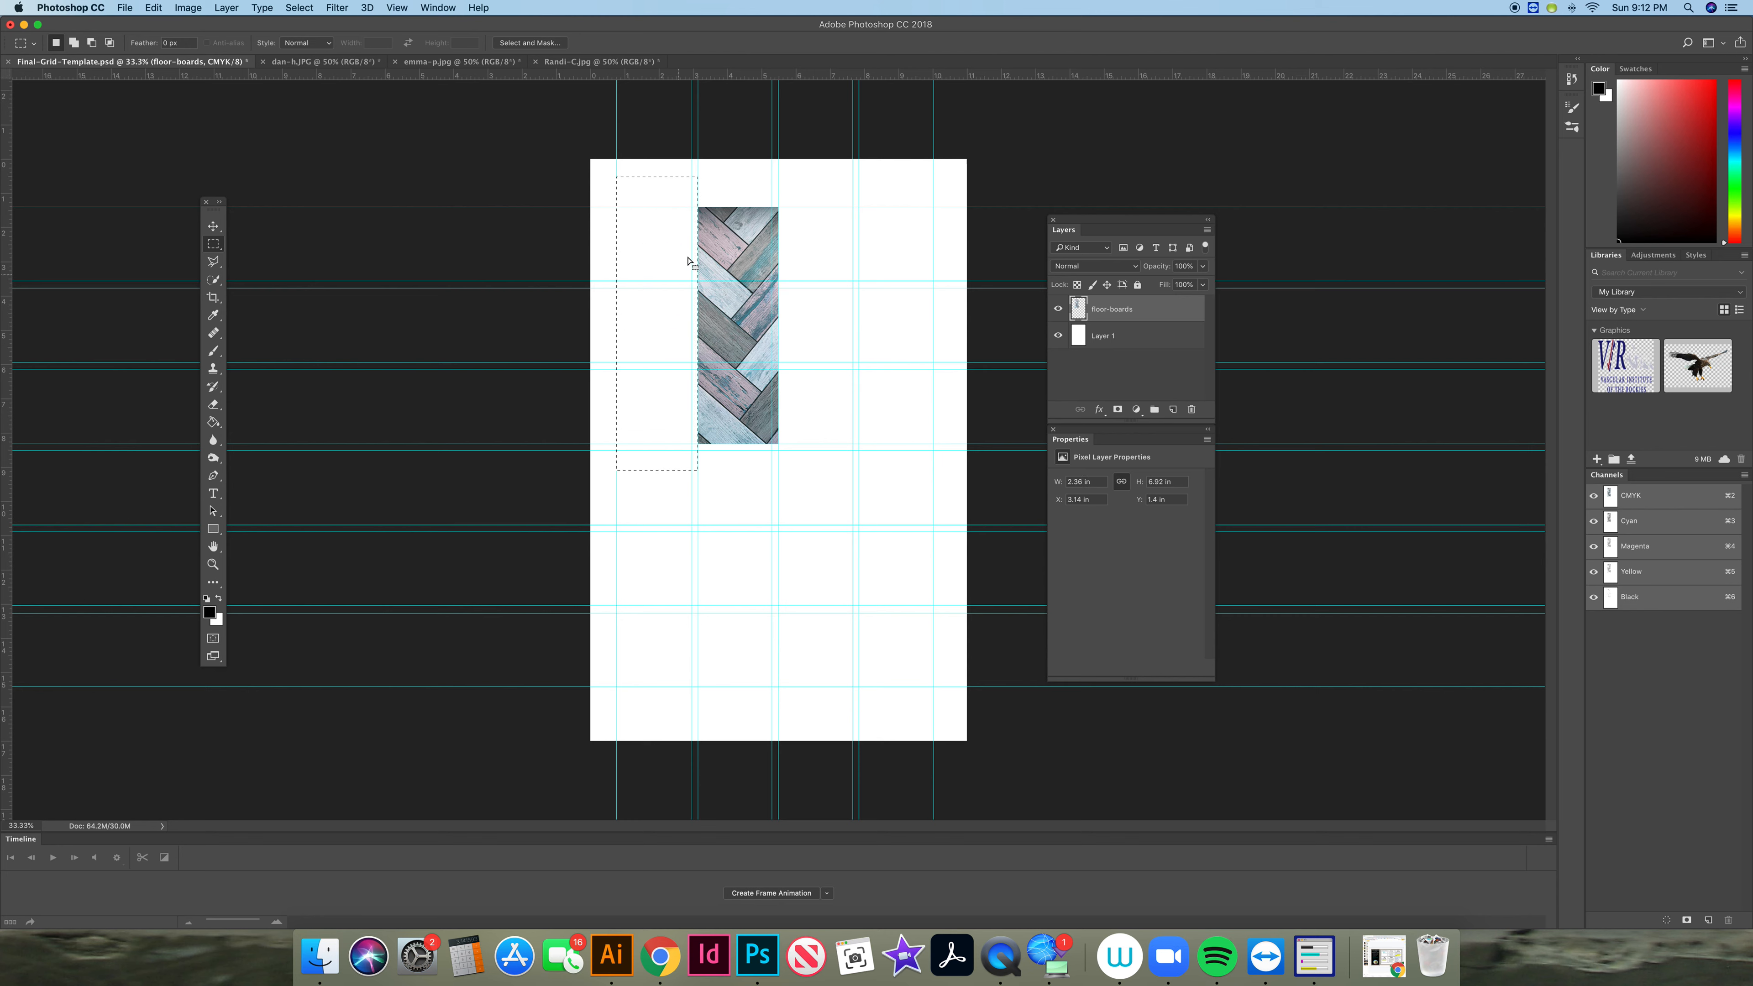
# Select the strip of floor boards extending past the second column's right guide and delete it
pyautogui.click(821, 182)
pyautogui.moveTo(831, 168); pyautogui.dragTo(769, 490)
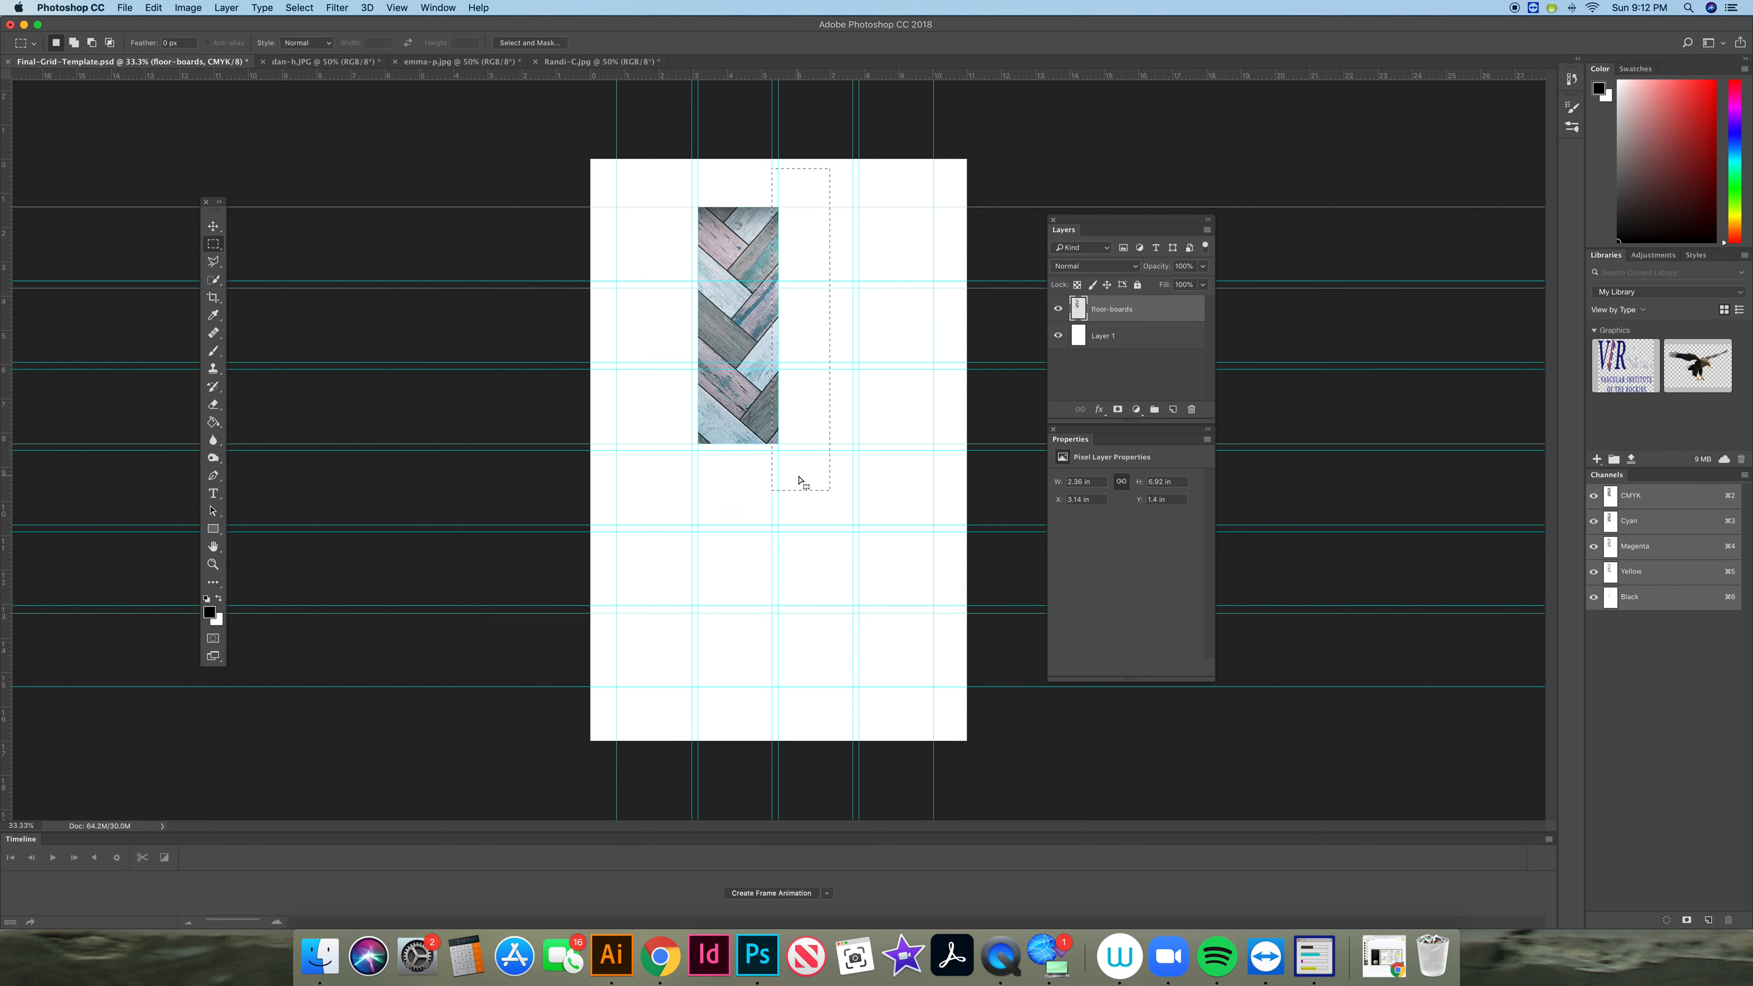
pyautogui.press('Delete')
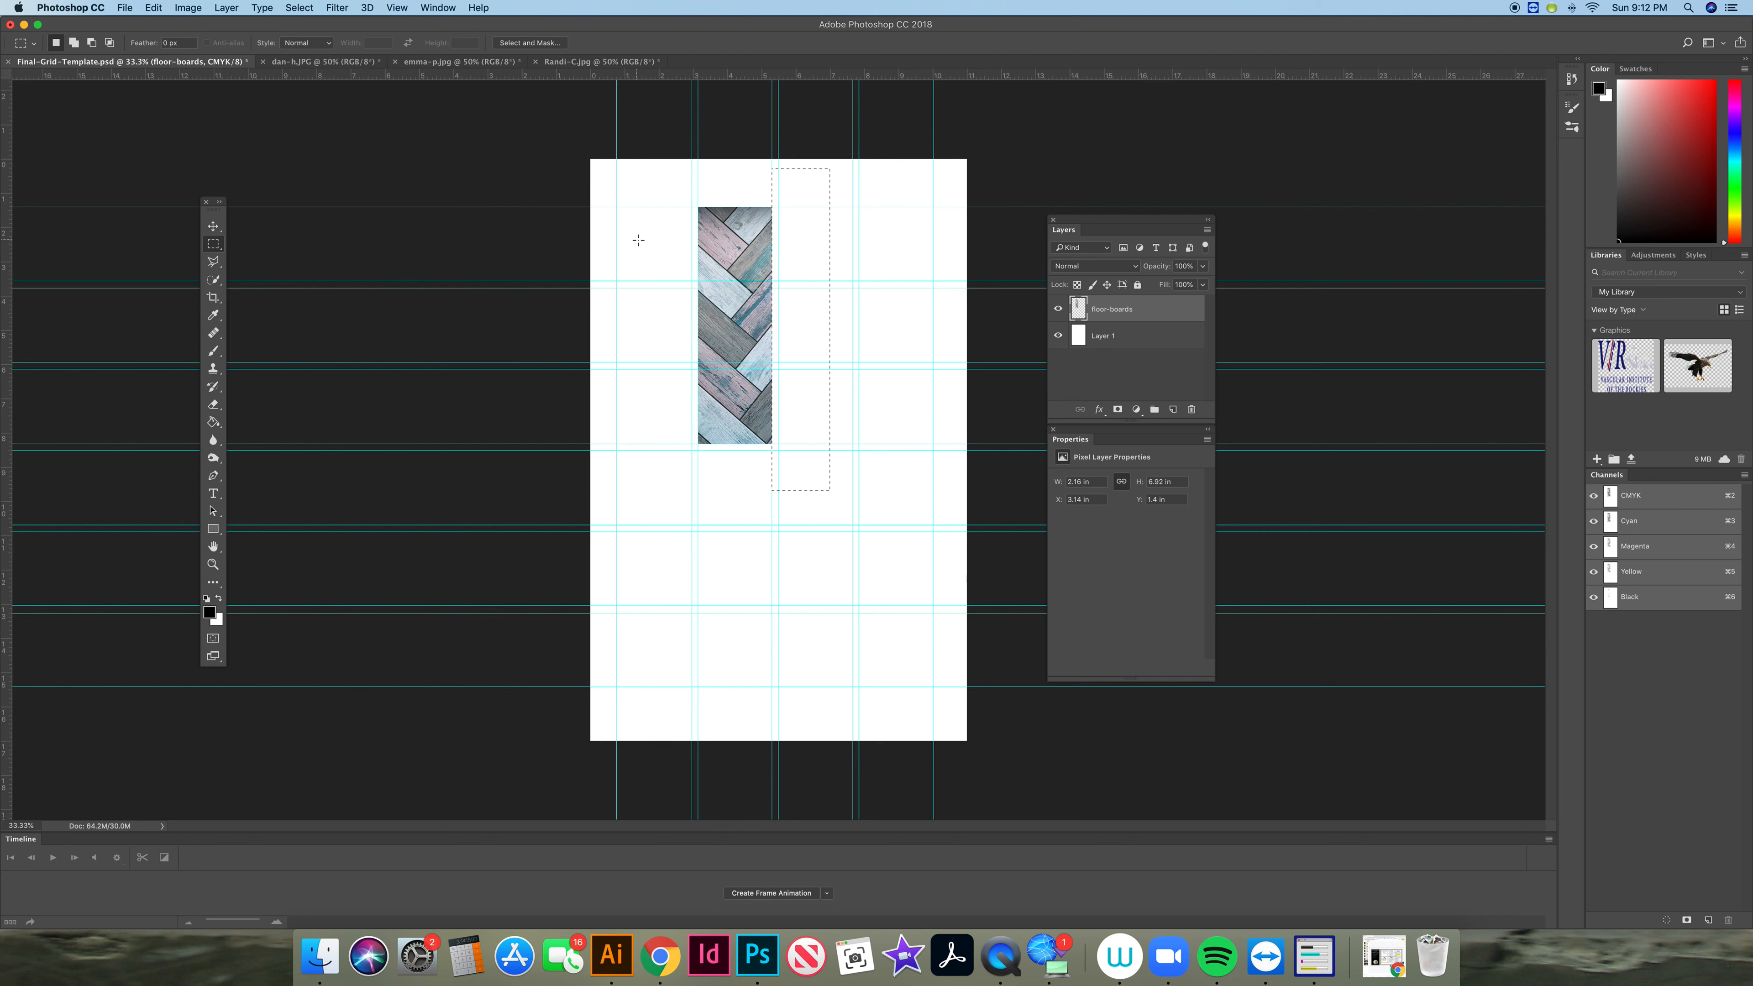
# Deselect and move the trimmed floor boards into the first grid column, aligned with the uppermost guide
pyautogui.click(649, 233)
pyautogui.click(215, 229)
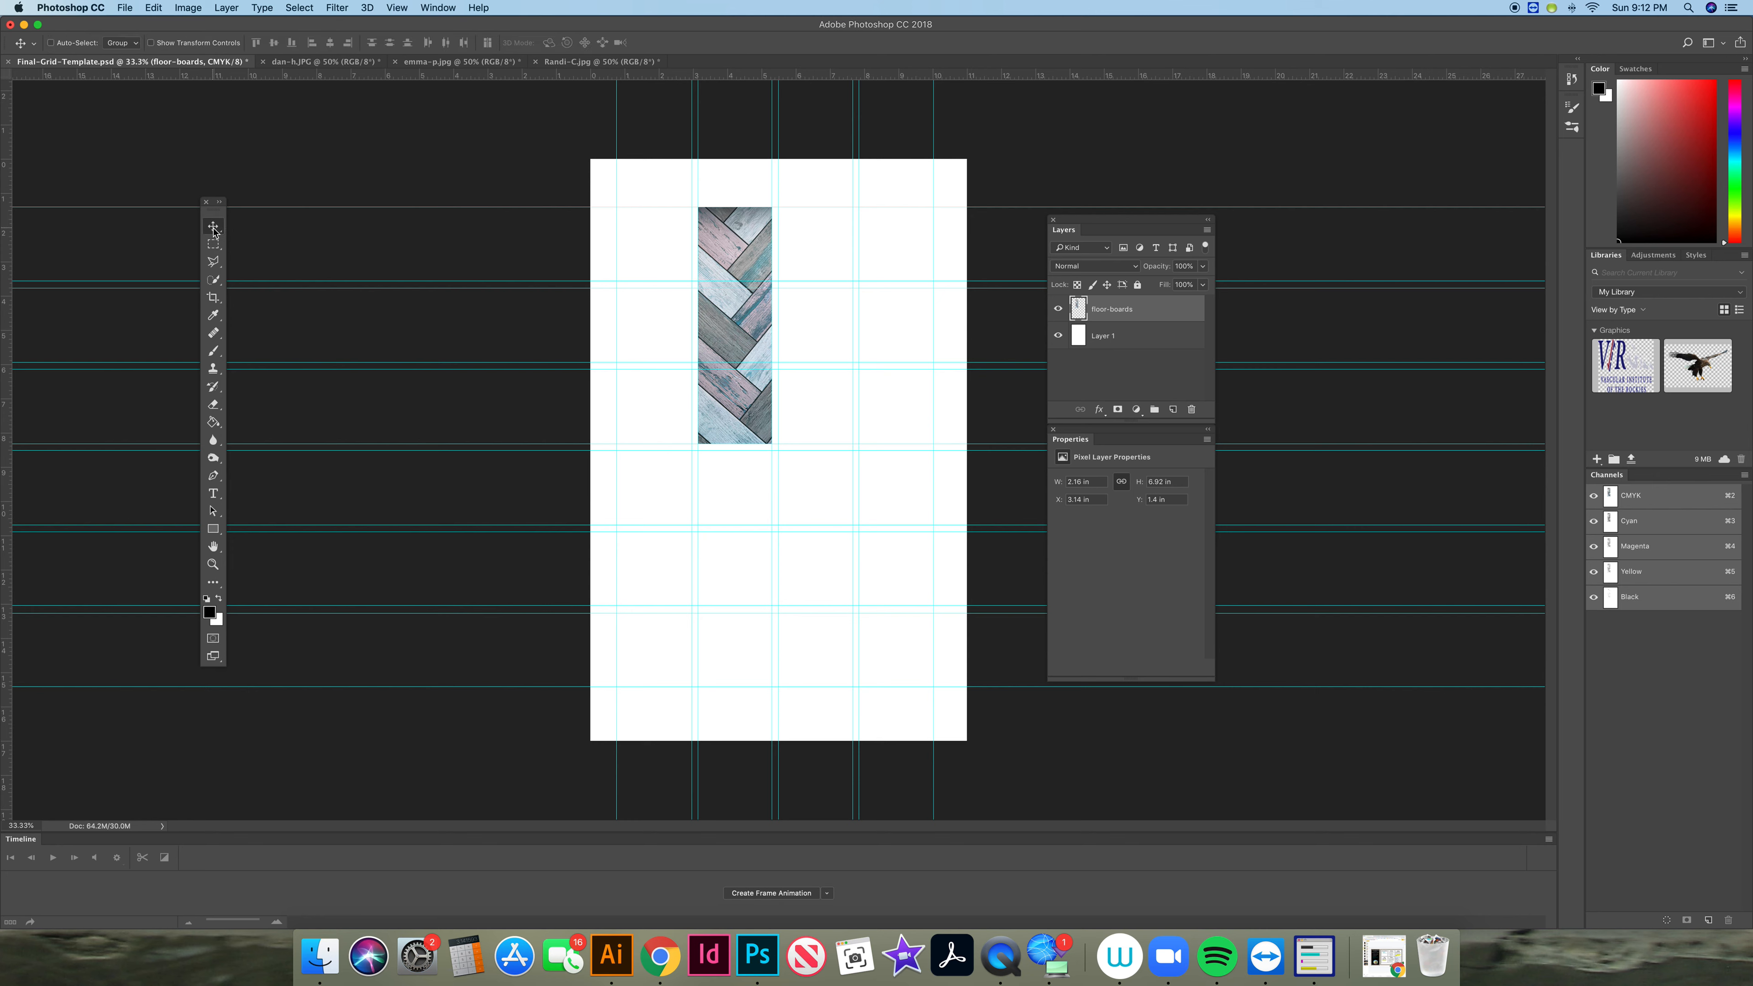
pyautogui.moveTo(732, 249); pyautogui.dragTo(629, 263)
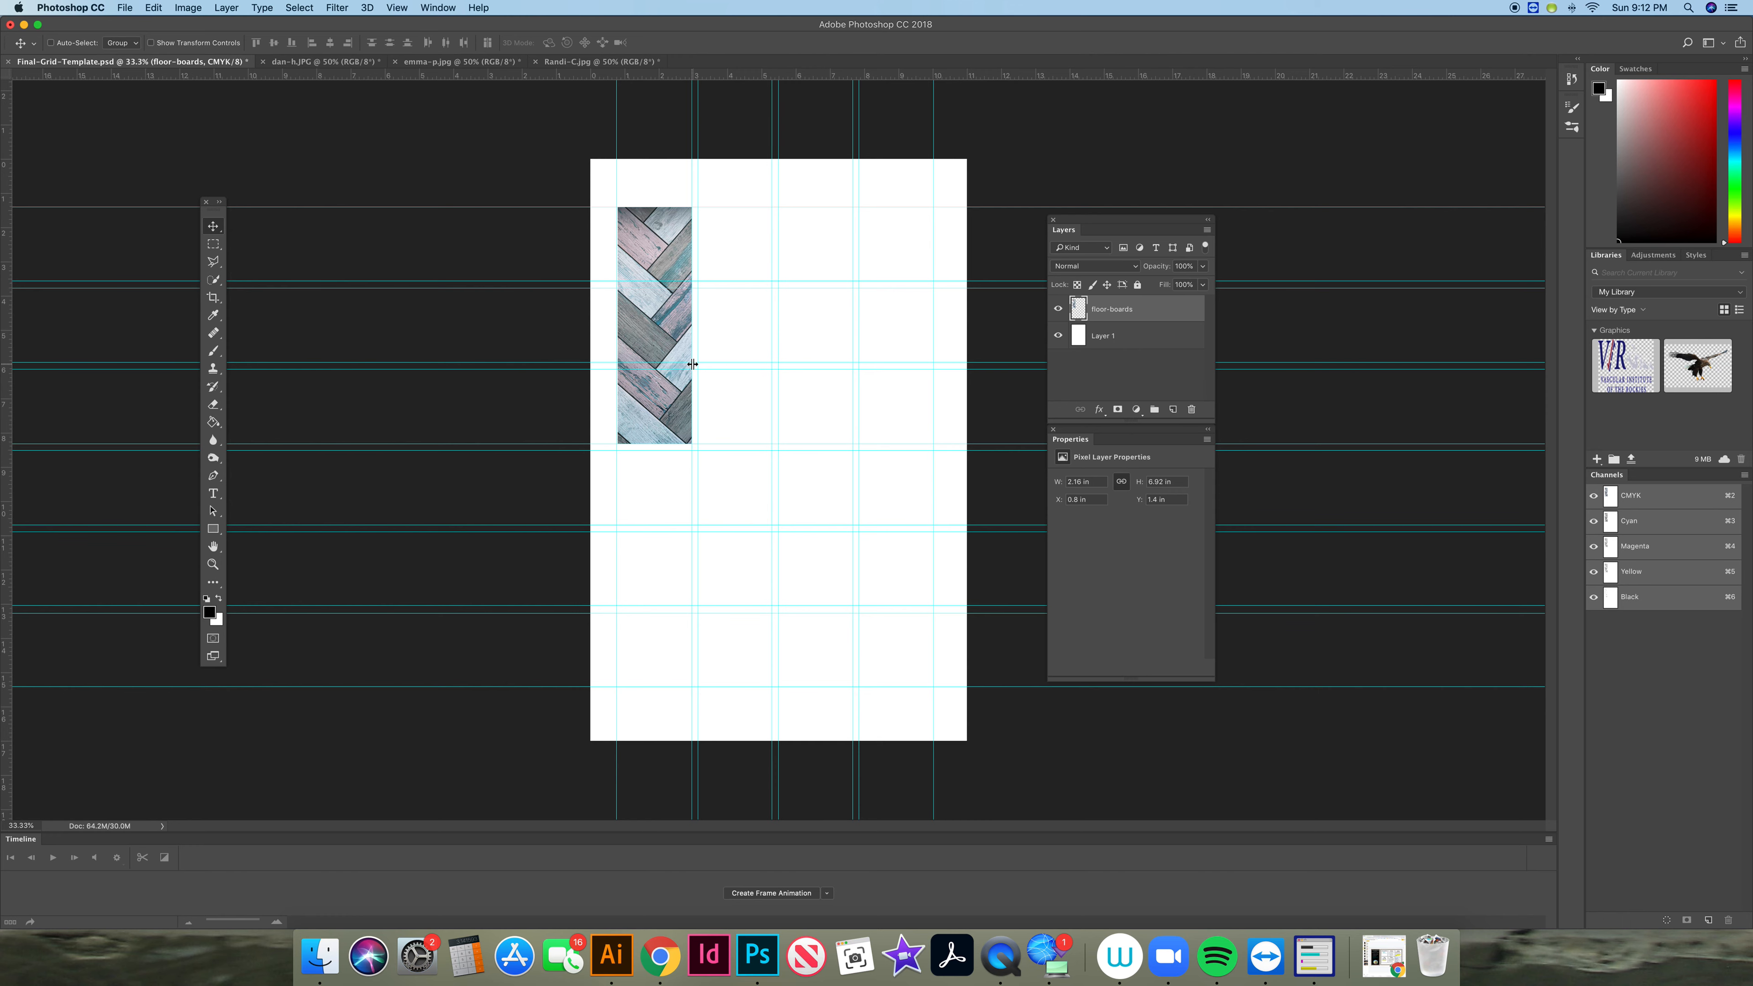
# Copy a square area of the dartboard image with the Rectangular Marquee and paste it into Final-Grid-Template.psd
pyautogui.click(582, 65)
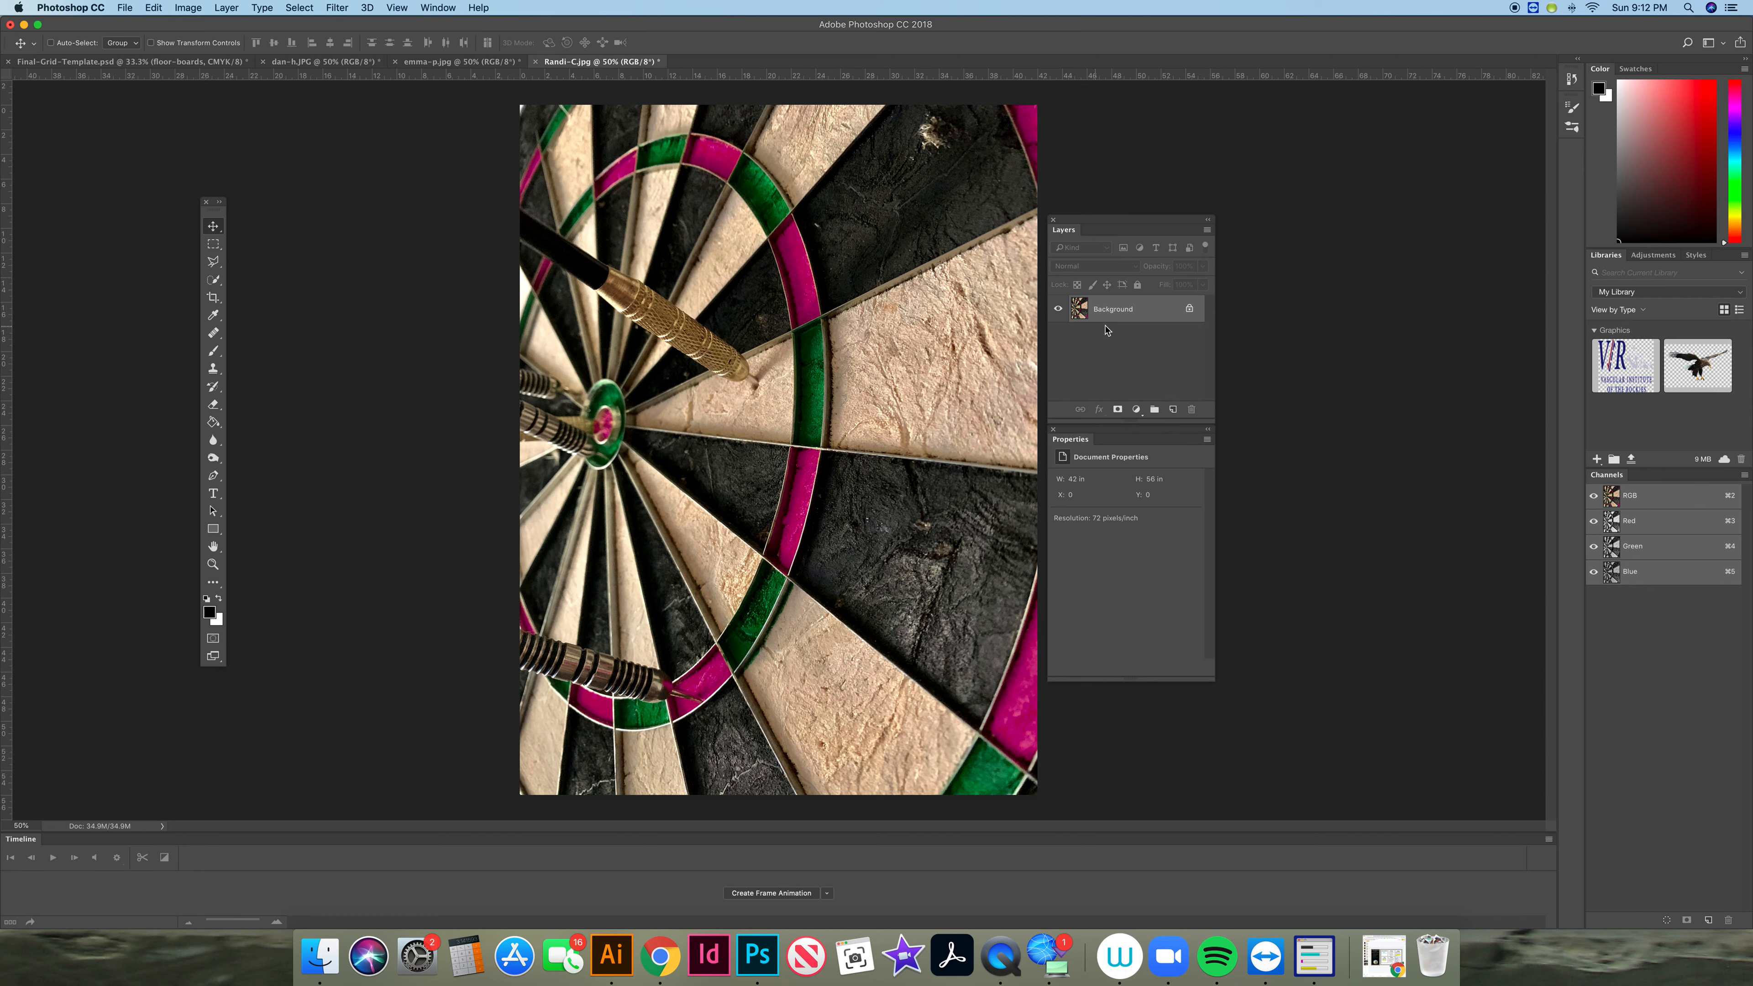
pyautogui.click(213, 244)
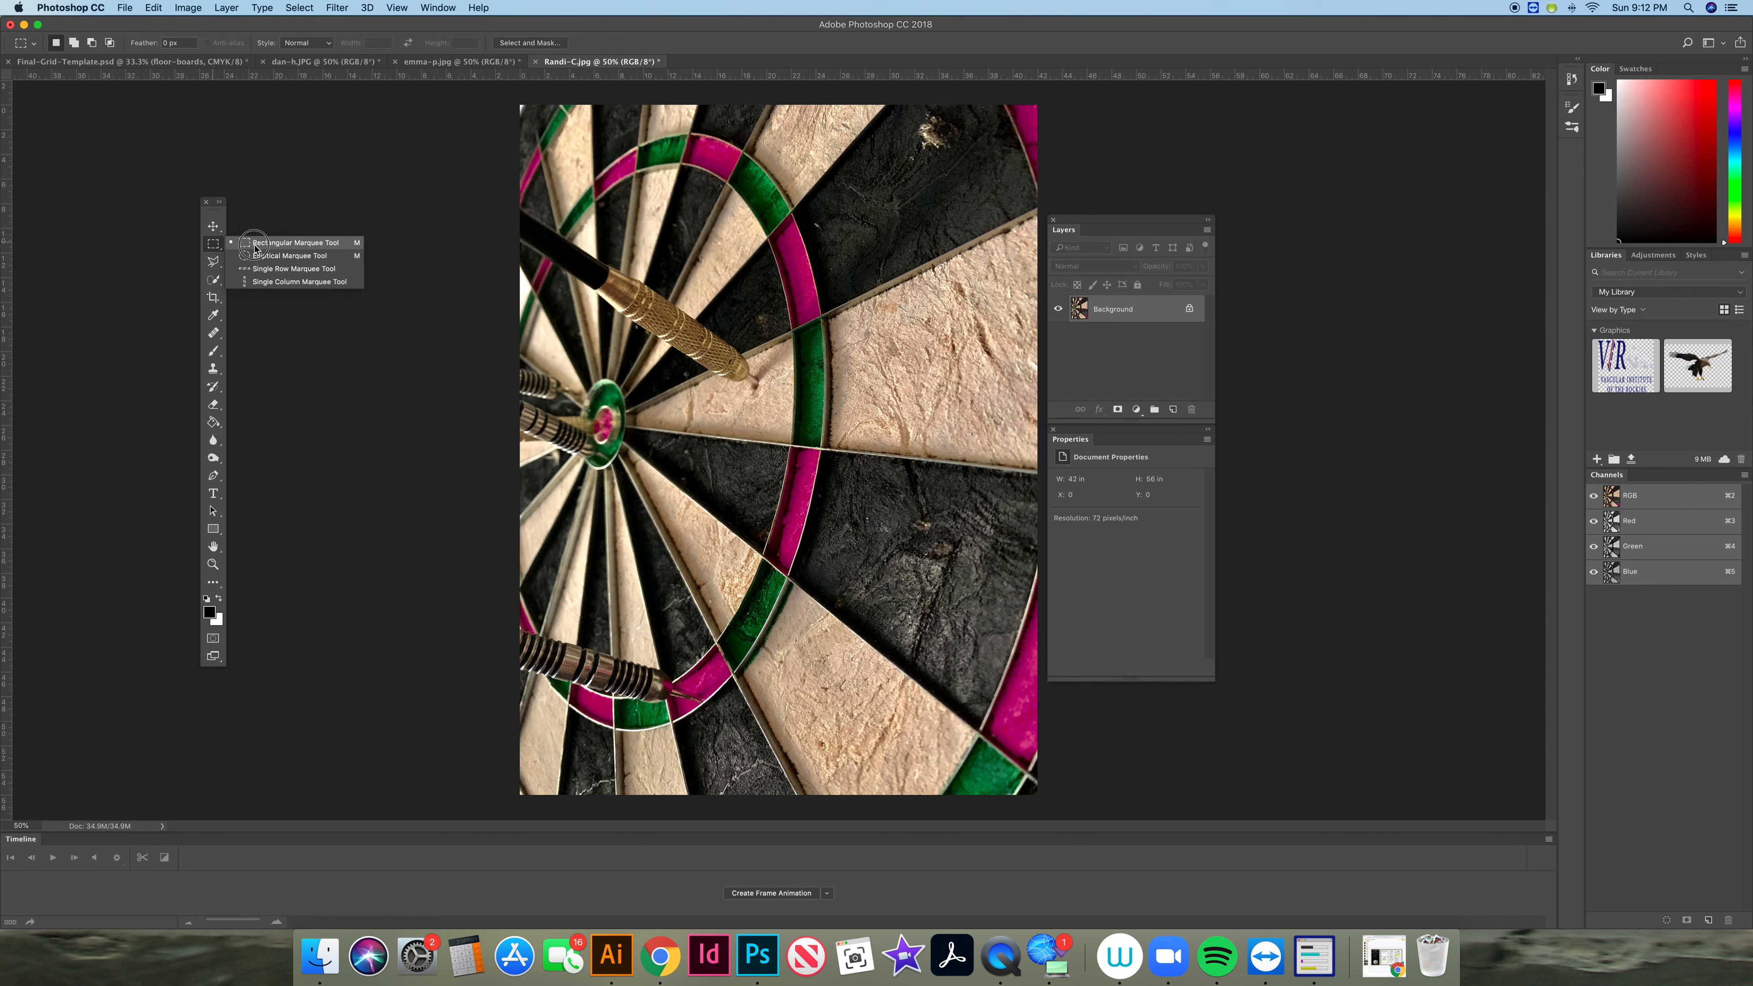
pyautogui.click(252, 249)
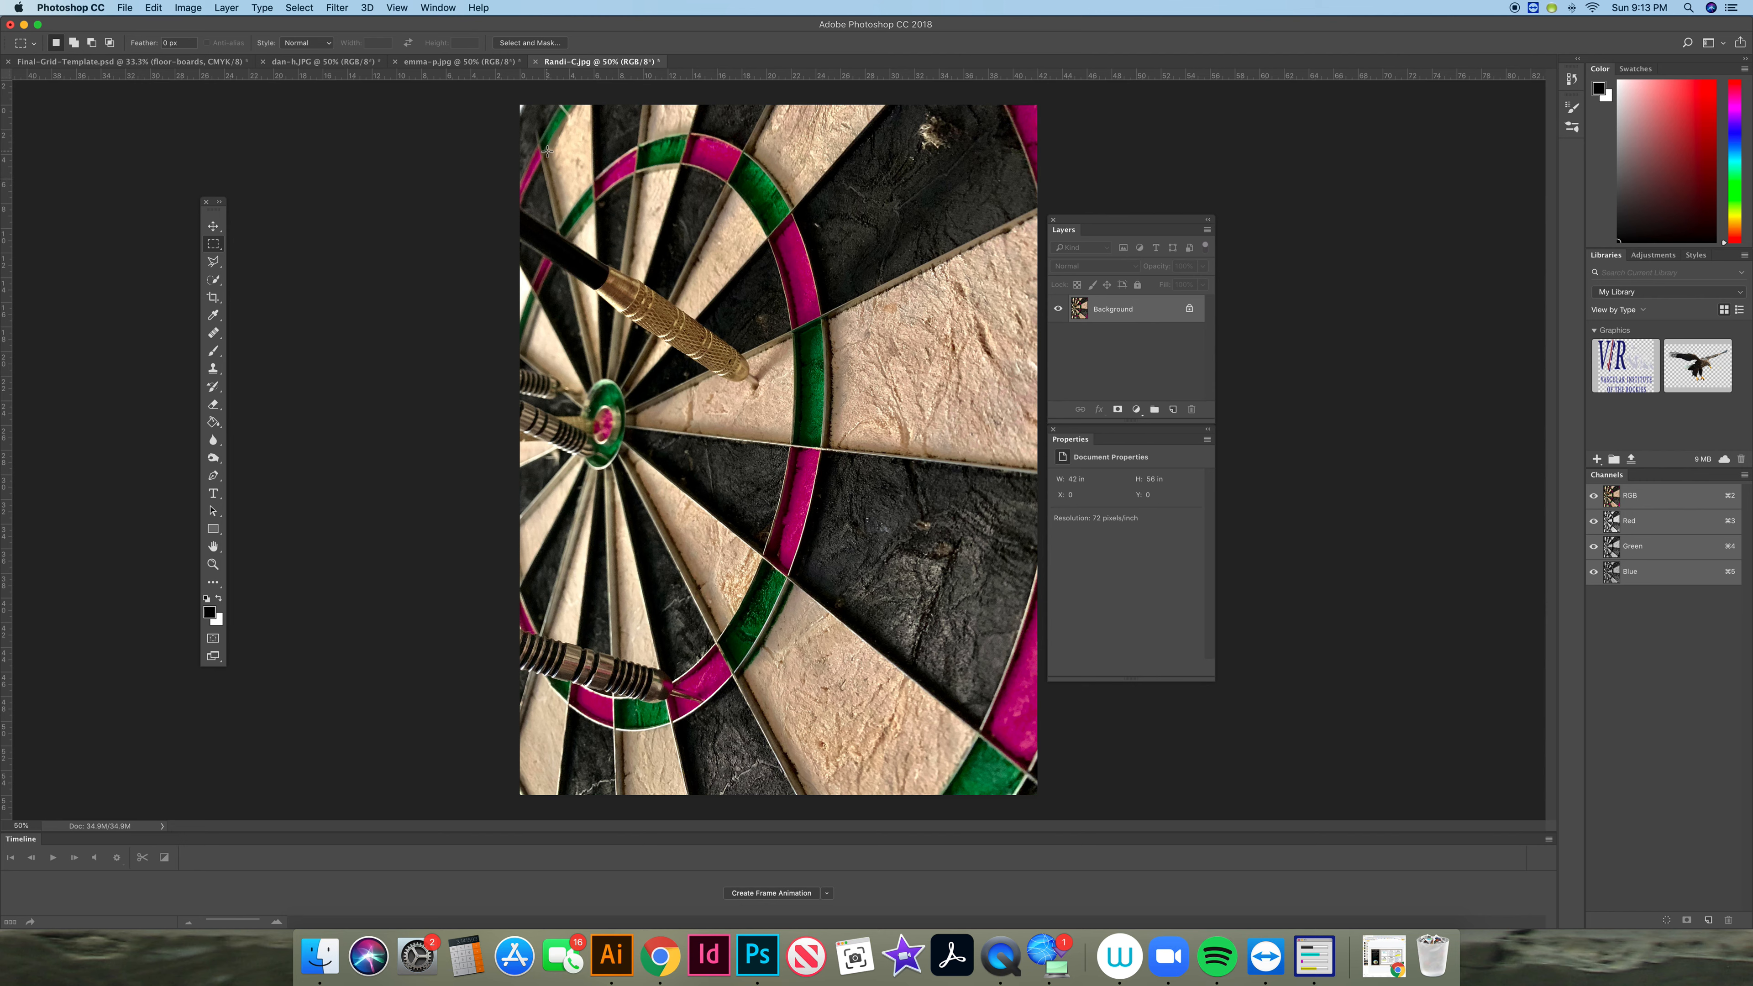
pyautogui.moveTo(545, 165); pyautogui.dragTo(918, 596)
pyautogui.click(194, 62)
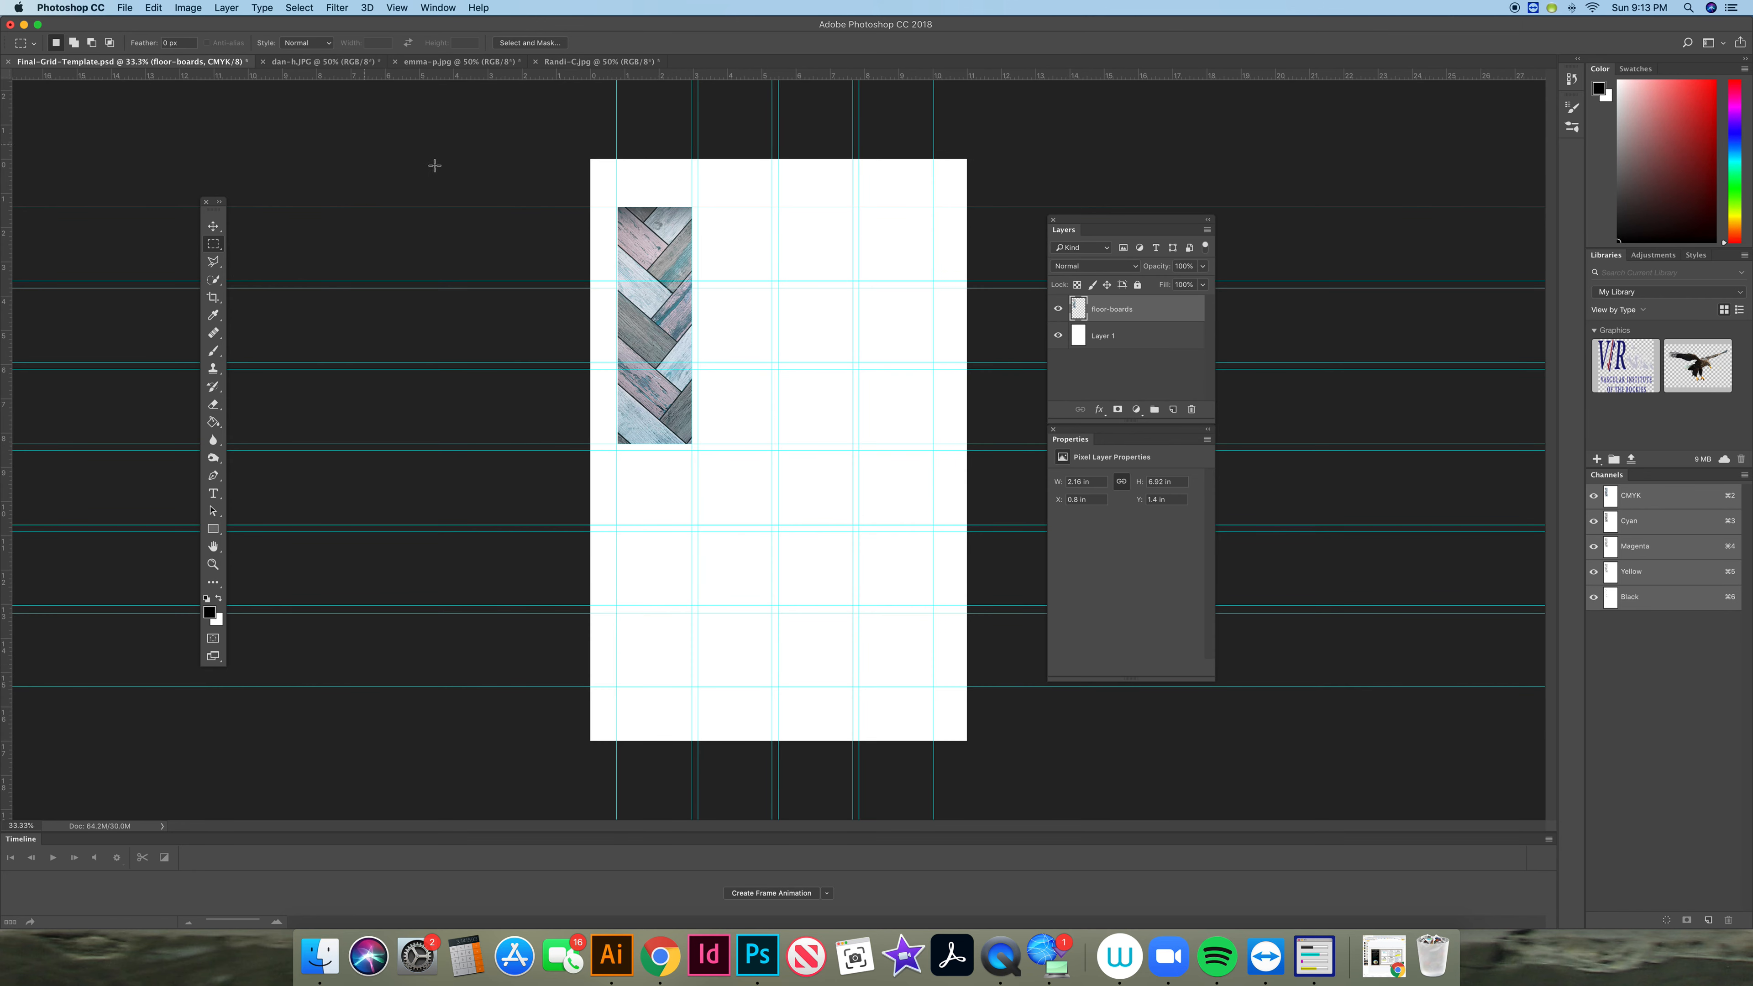
pyautogui.press('super+v')
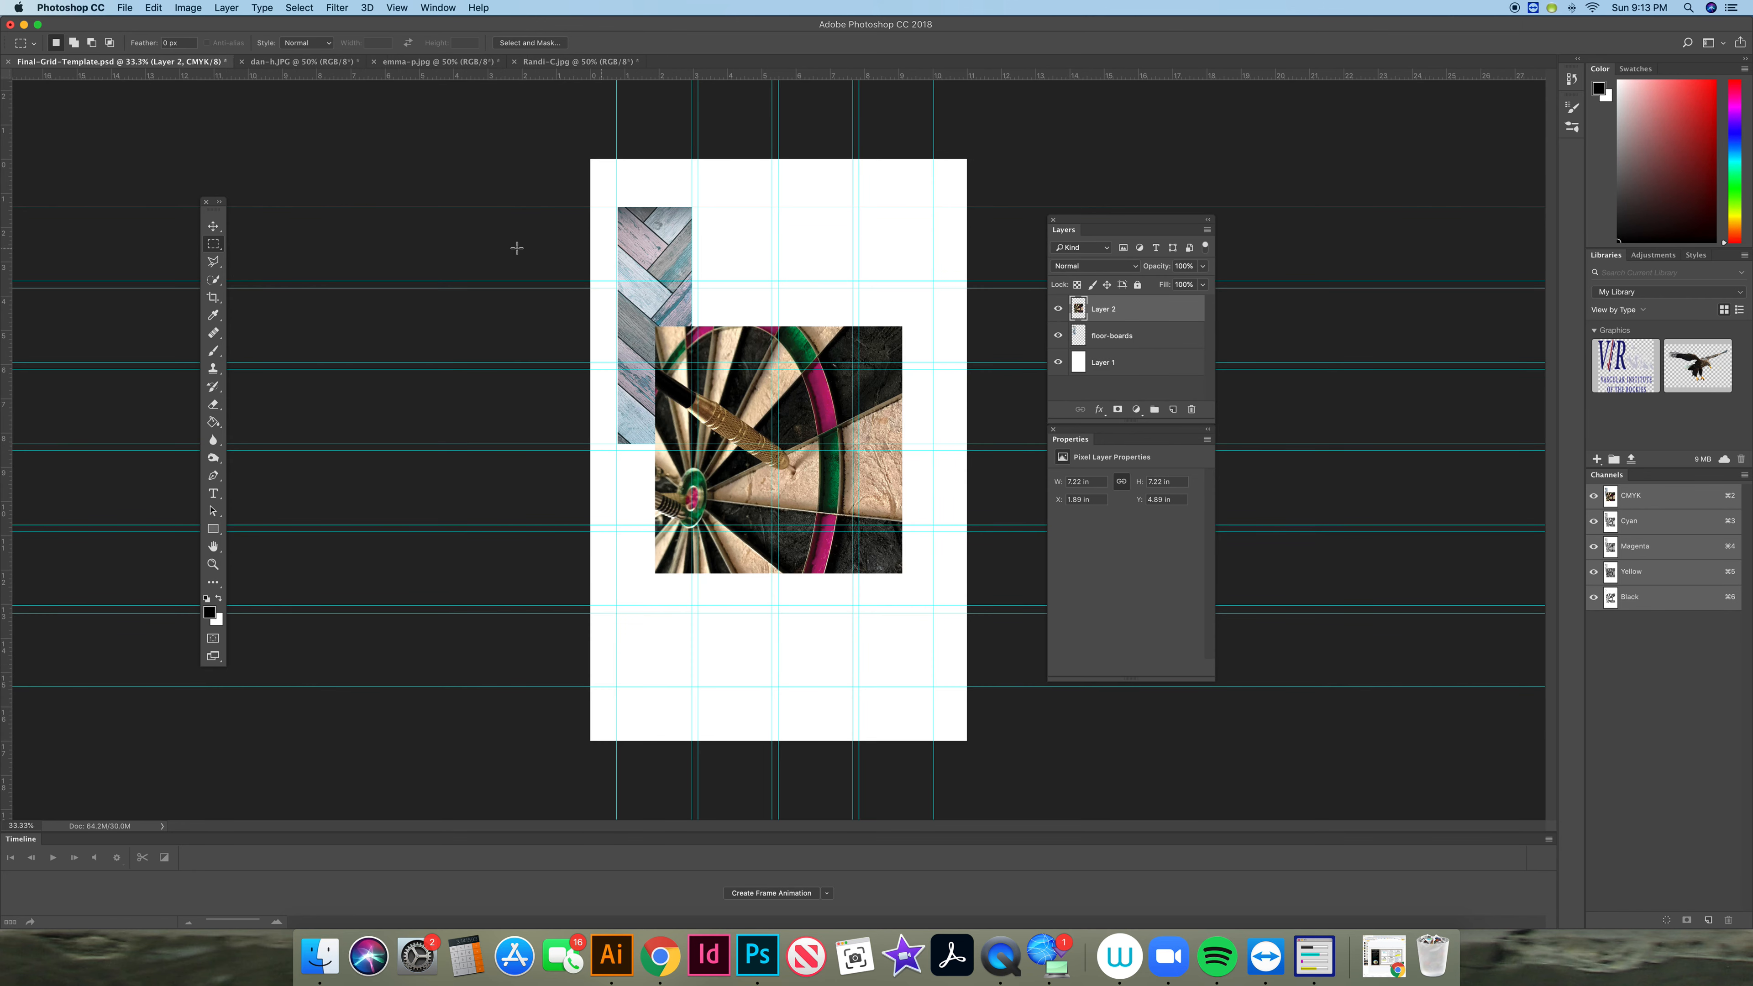
# Scale the dartboard piece to about 2.17 in square with Free Transform and fit it into the top cell of the second column
pyautogui.press('super+t')
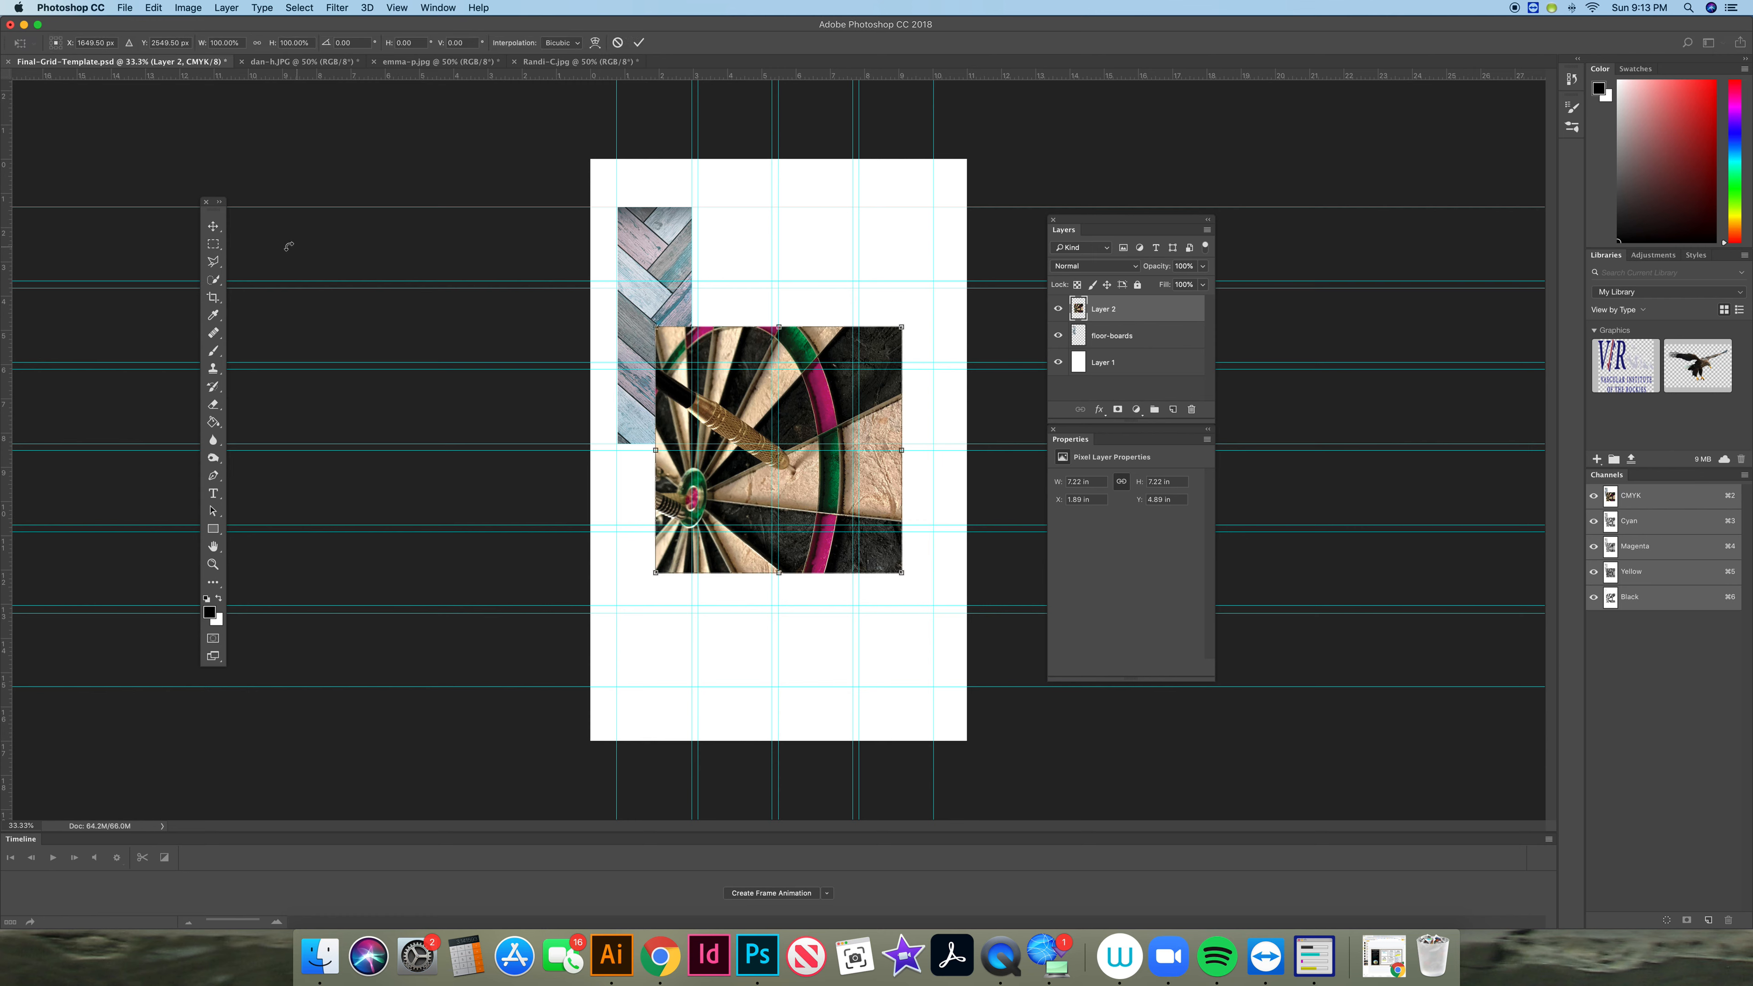
pyautogui.click(211, 230)
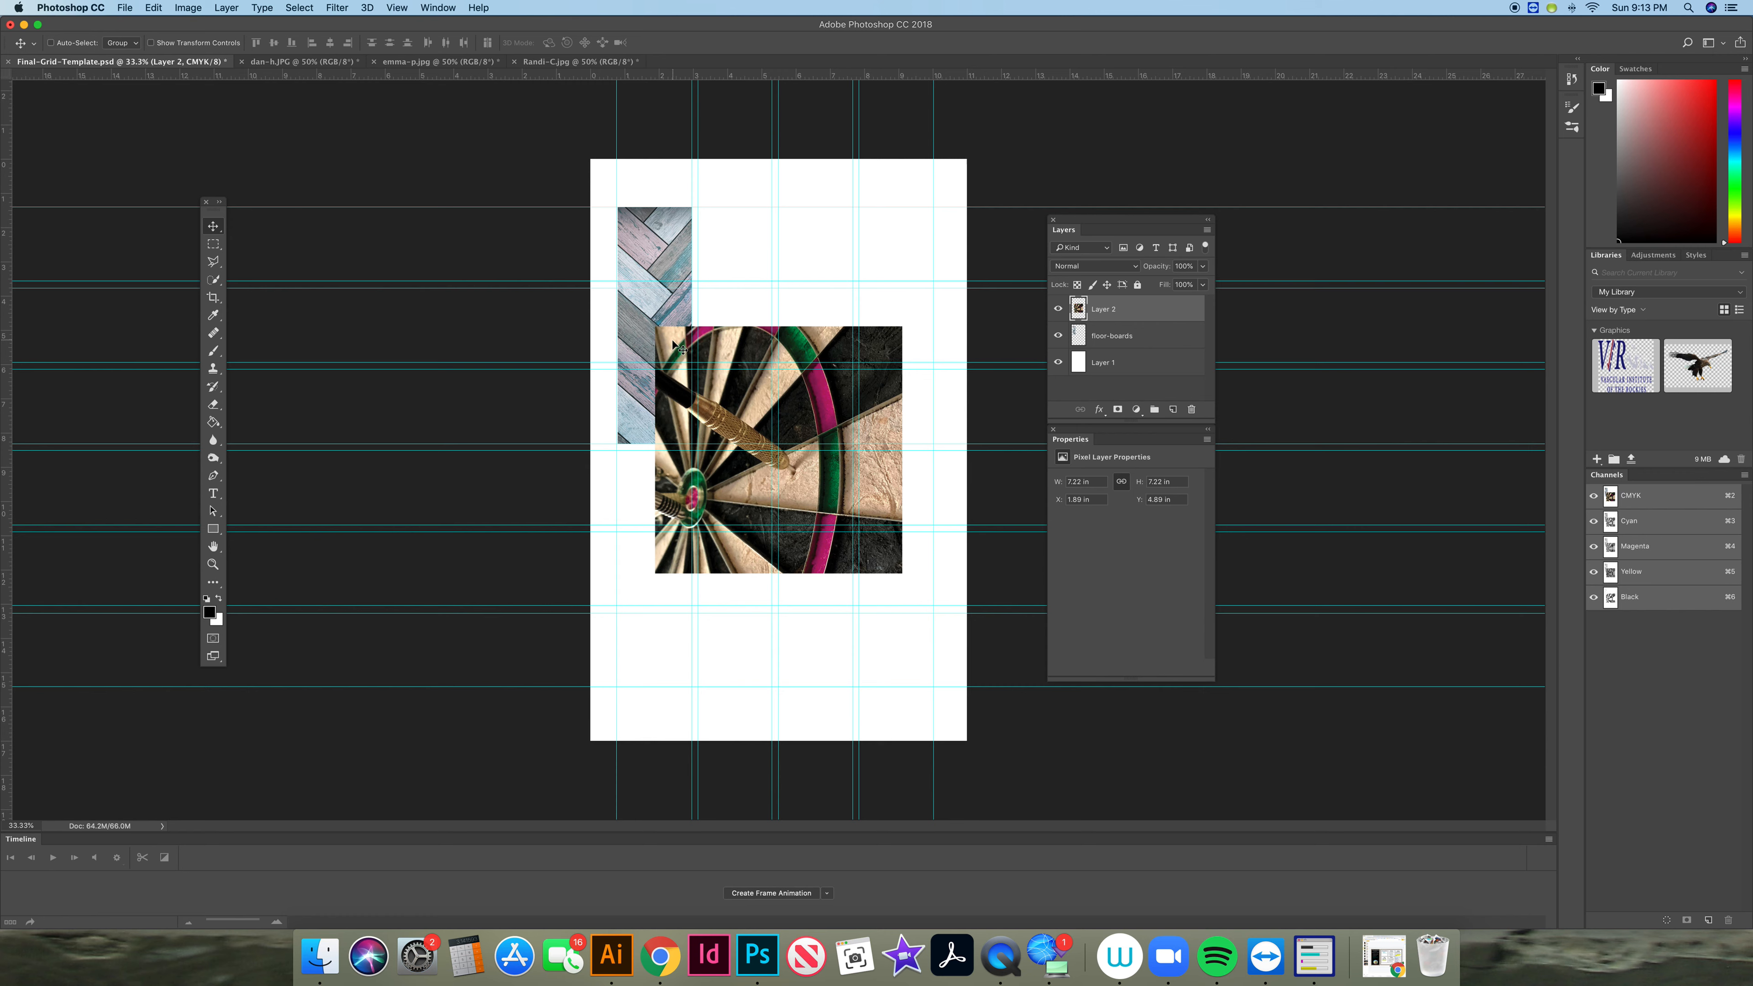
pyautogui.press('super+t')
pyautogui.moveTo(656, 325); pyautogui.dragTo(756, 431)
pyautogui.moveTo(804, 489); pyautogui.dragTo(747, 265)
pyautogui.moveTo(834, 352); pyautogui.dragTo(852, 361)
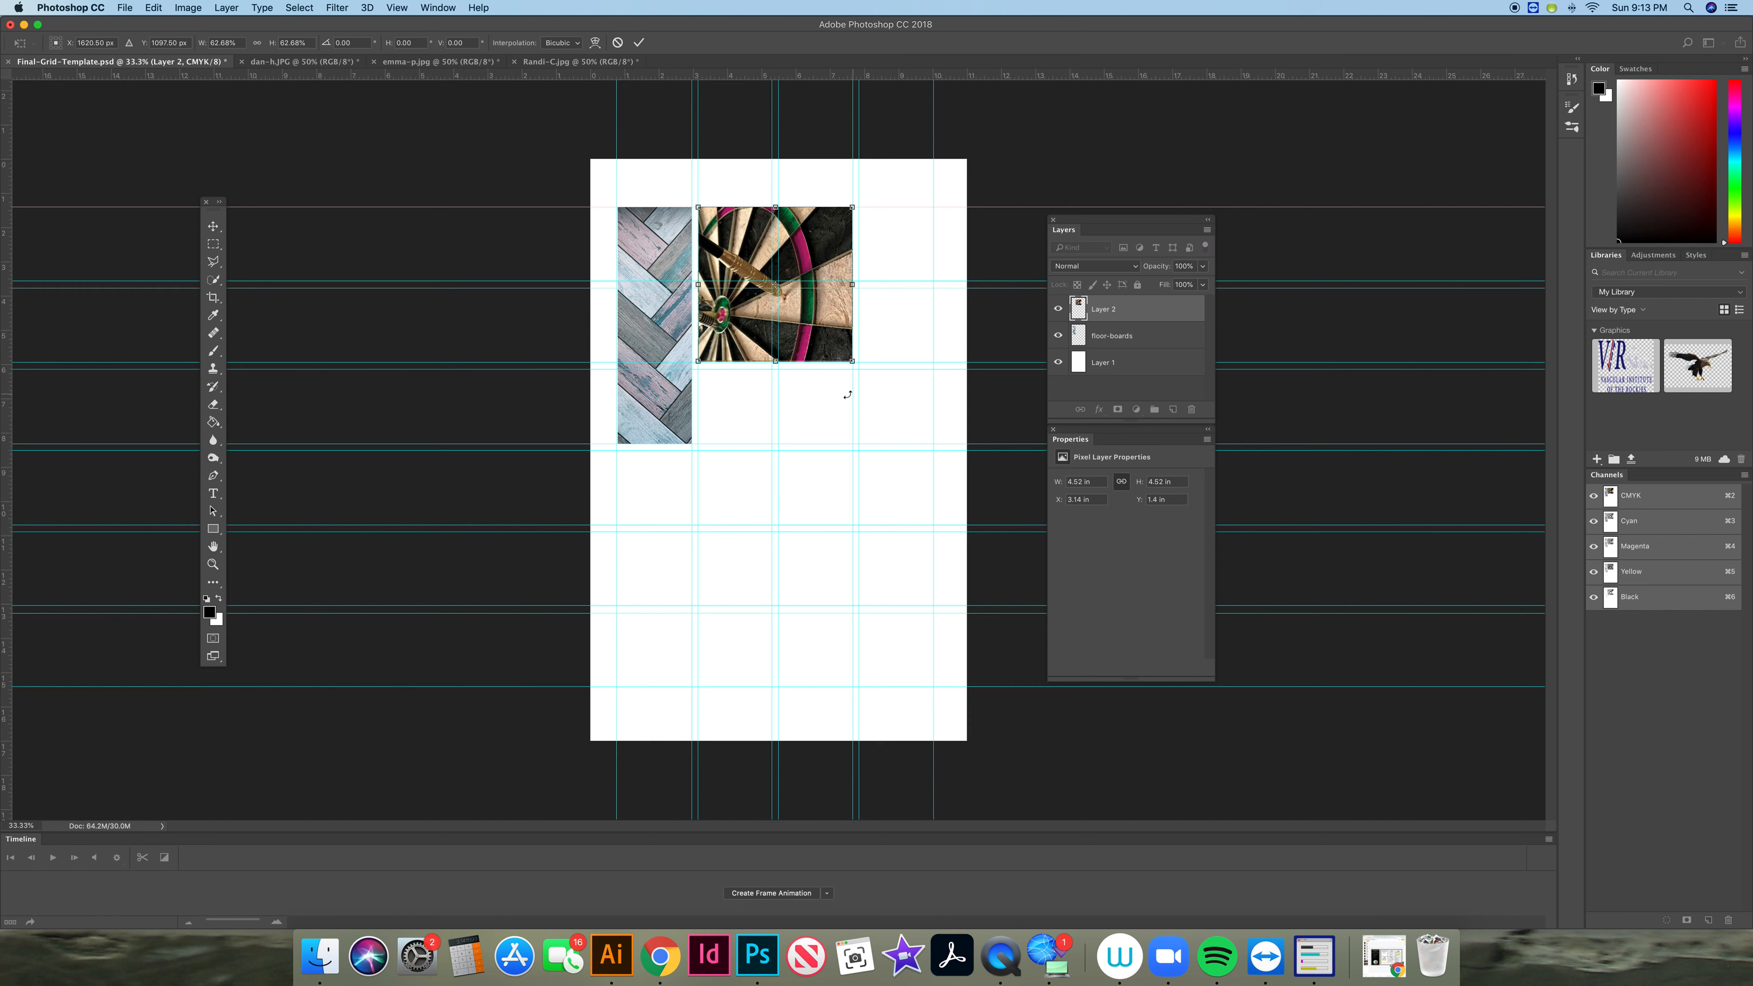
pyautogui.moveTo(852, 359); pyautogui.dragTo(771, 281)
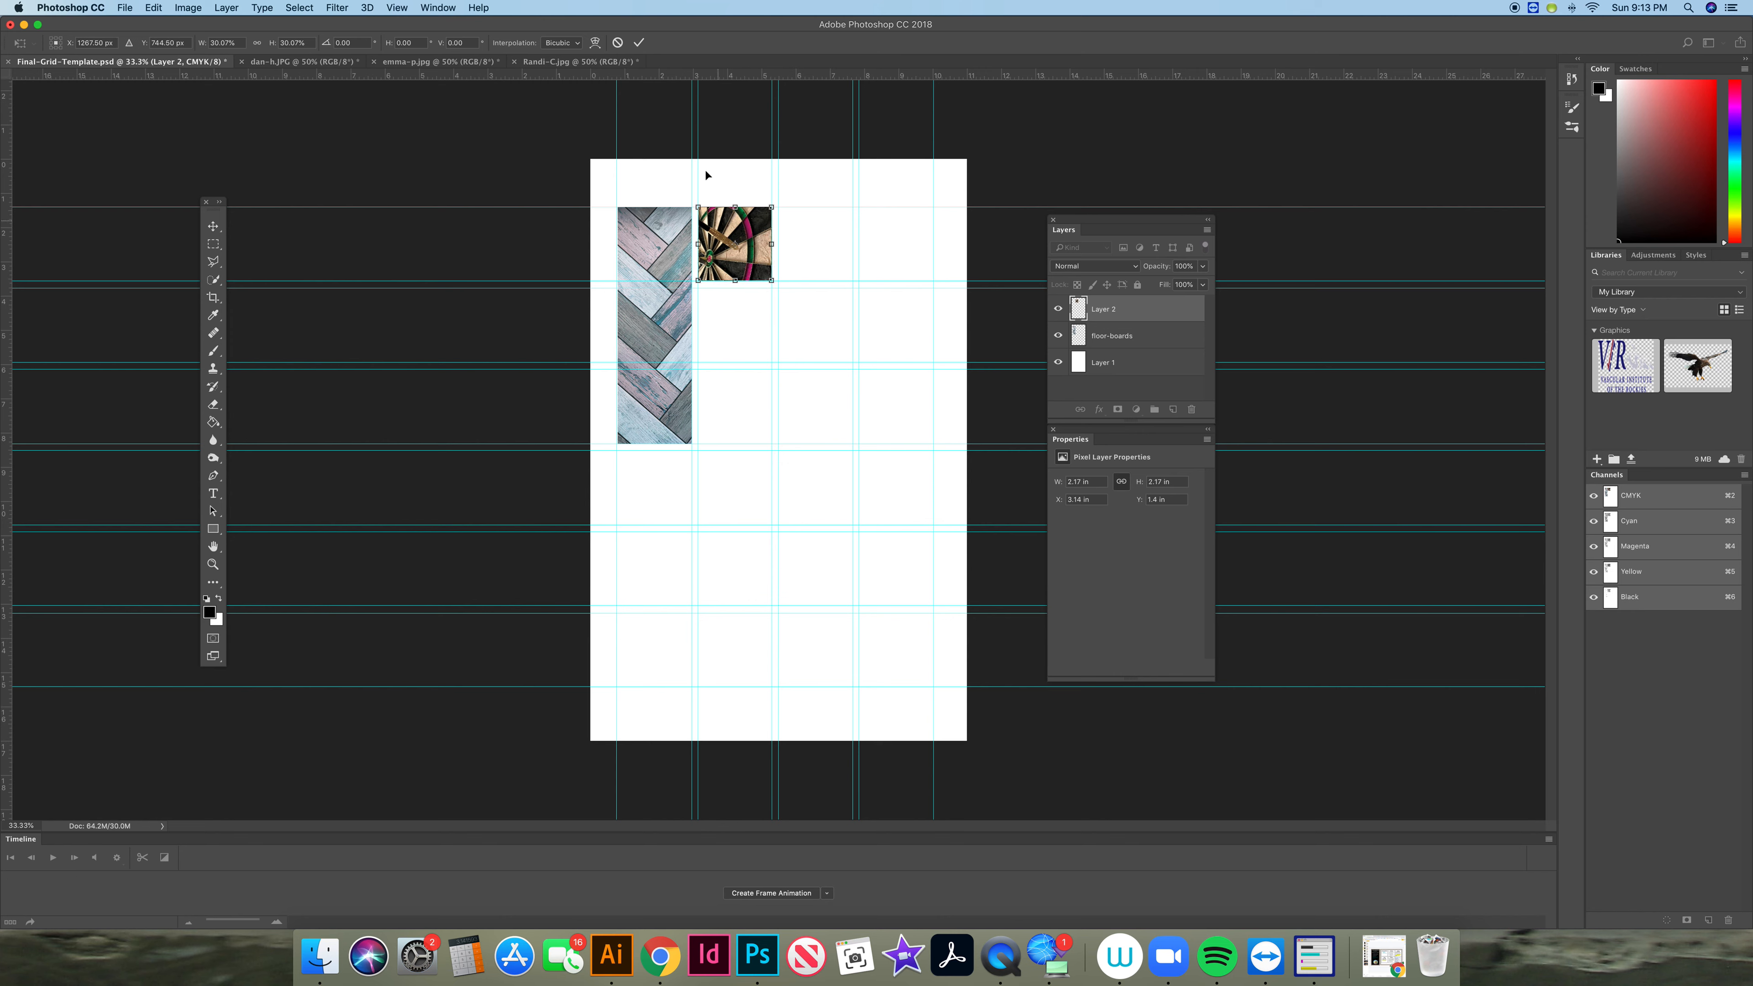
pyautogui.click(640, 43)
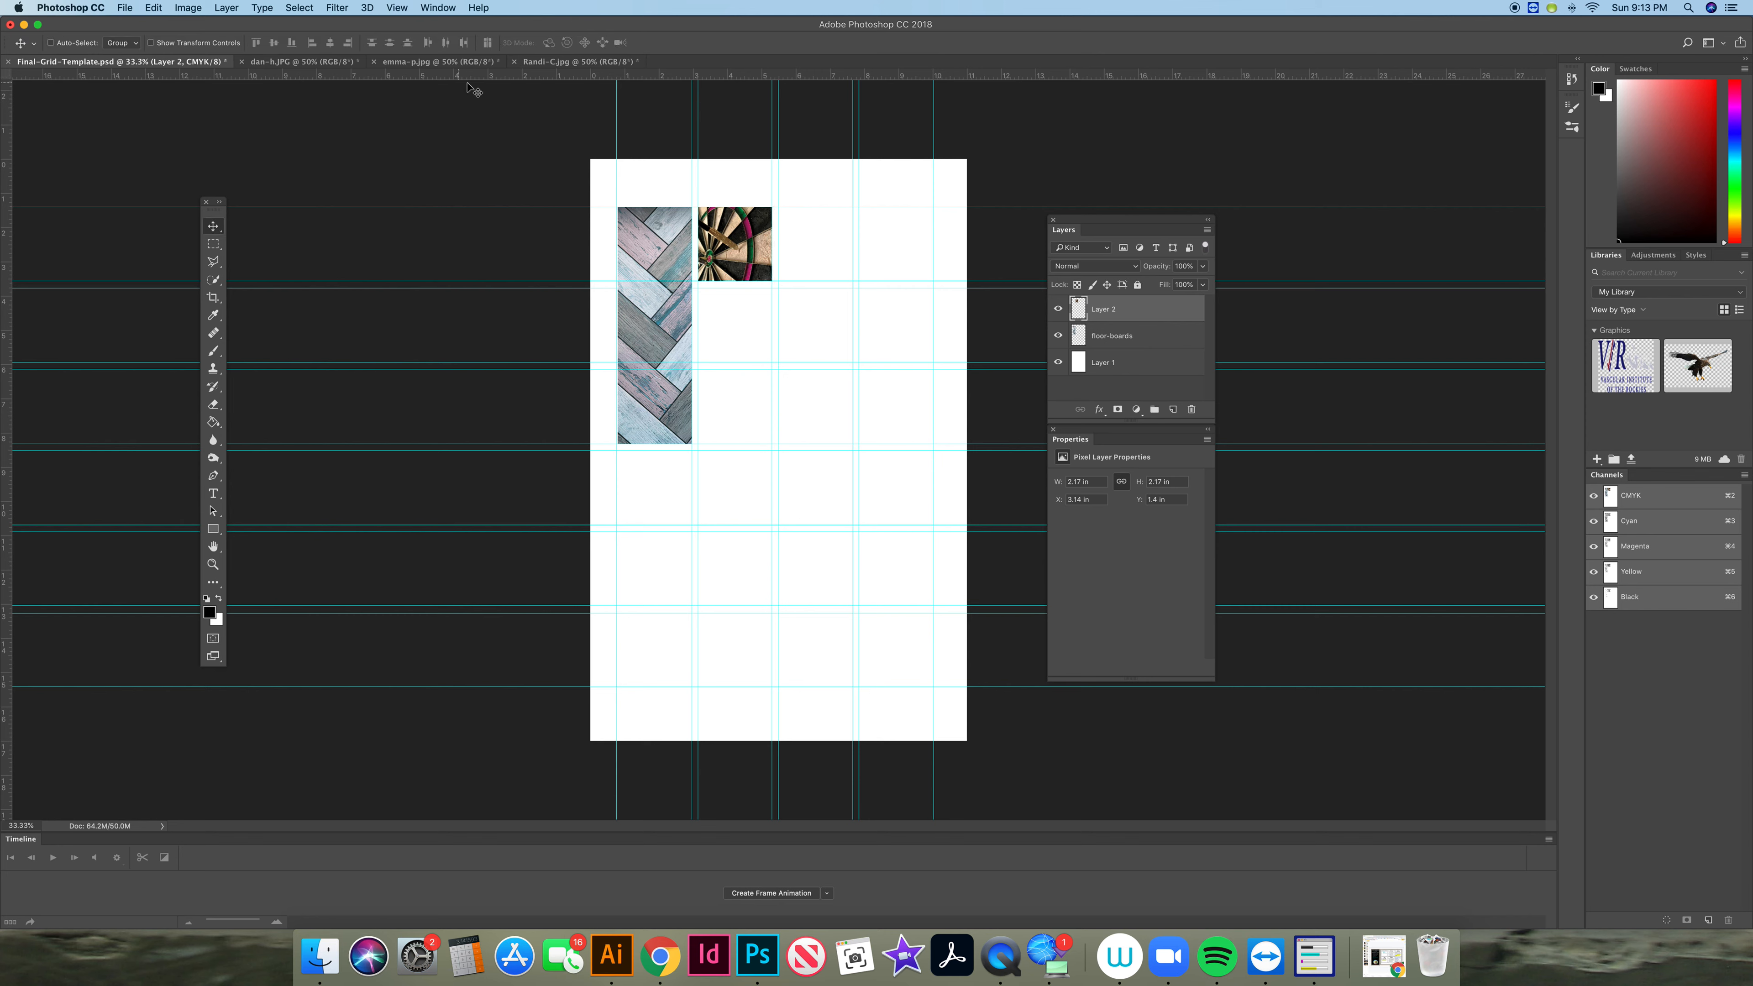
# Copy a full-height area covering the wheel in the pink car image and paste it into Final-Grid-Template.psd
pyautogui.click(318, 62)
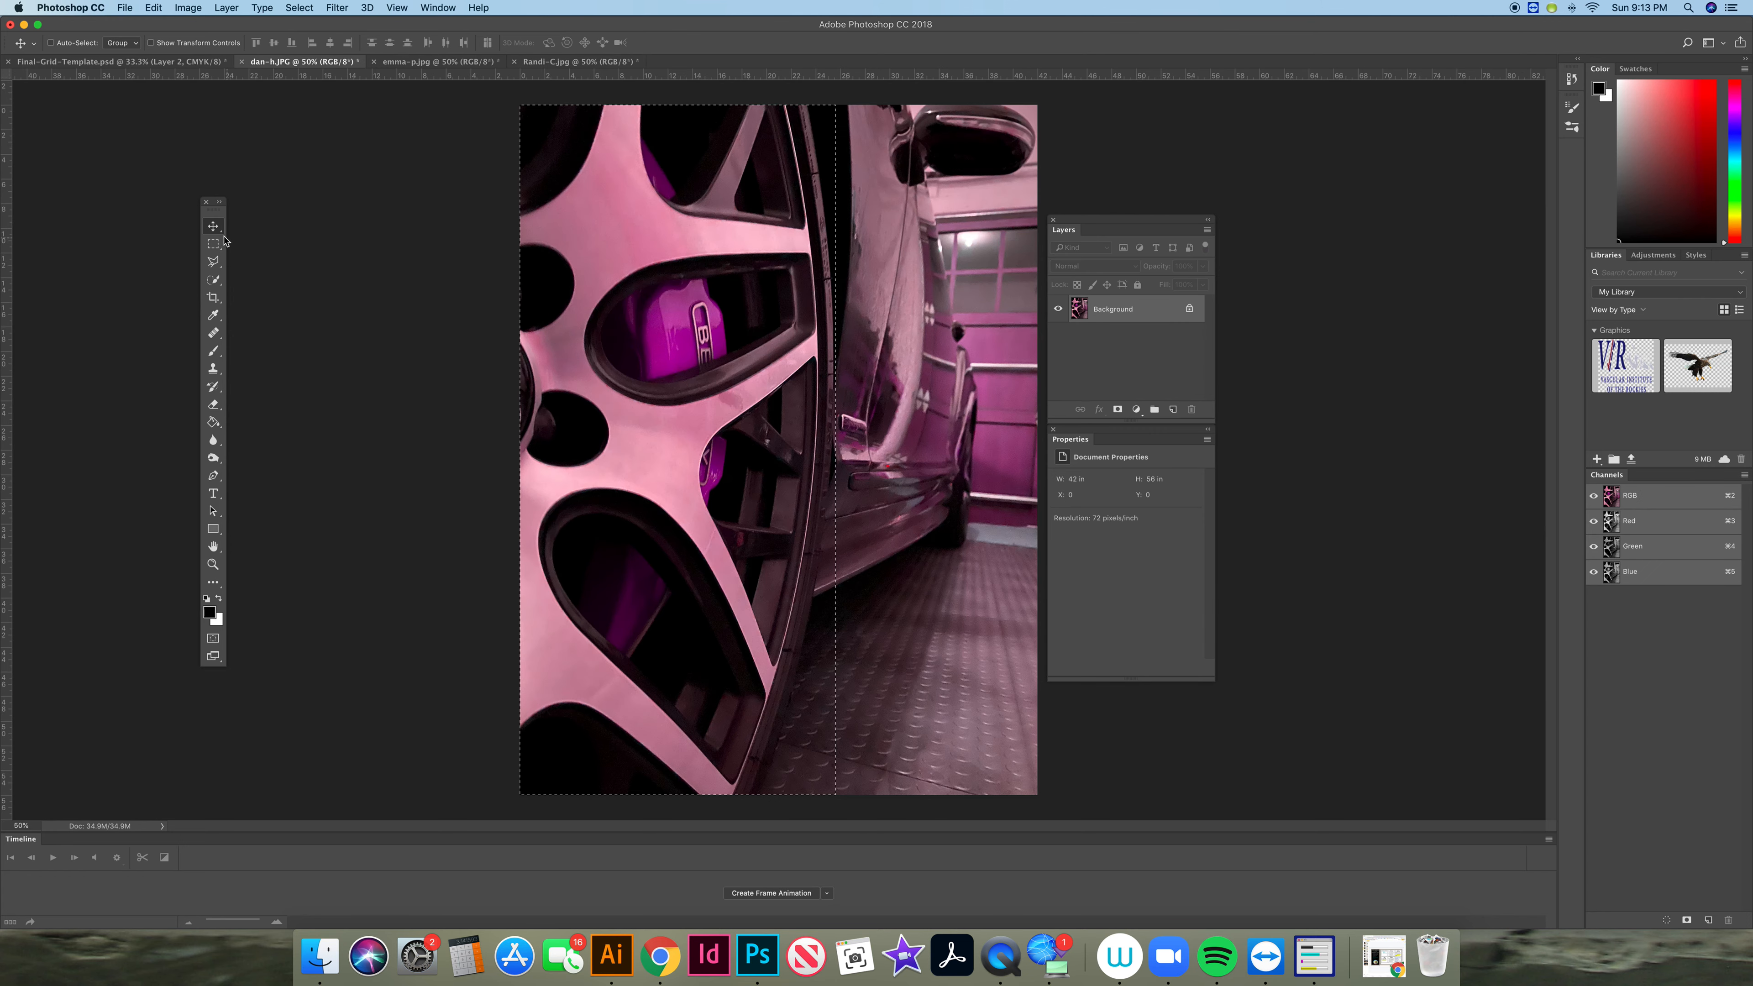
pyautogui.click(213, 244)
pyautogui.moveTo(521, 106); pyautogui.dragTo(838, 844)
pyautogui.press('super+c')
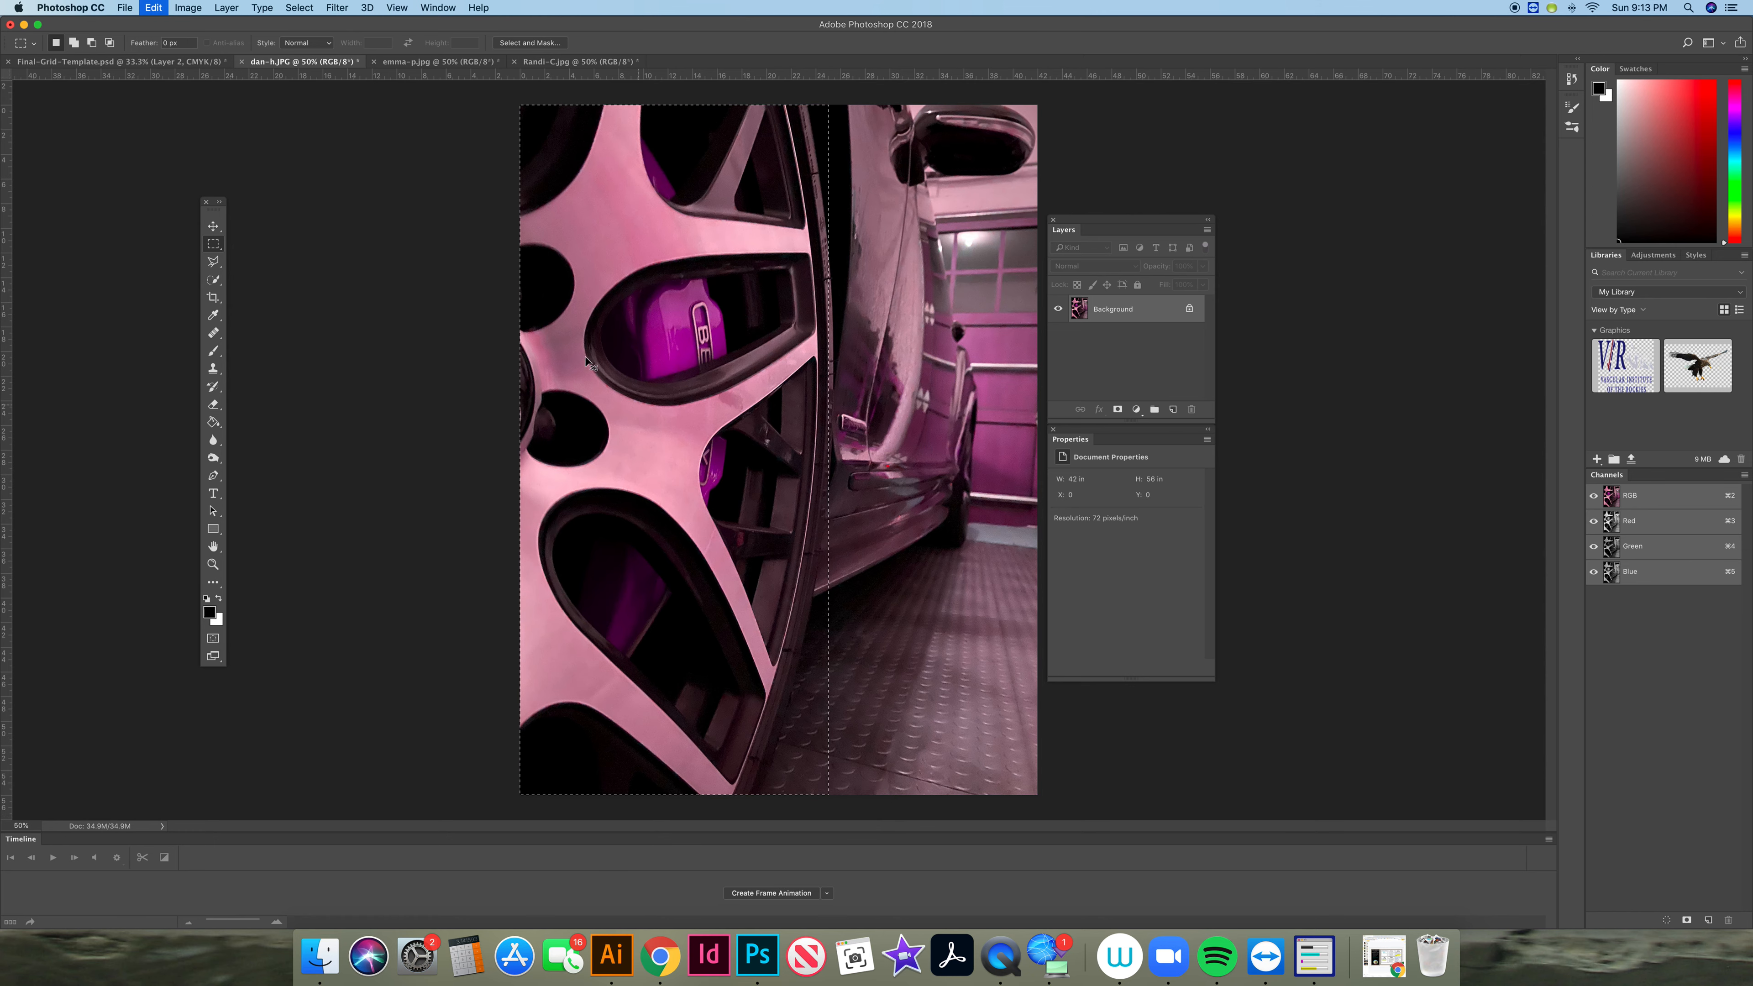
pyautogui.click(117, 61)
pyautogui.click(214, 228)
pyautogui.press('super+v')
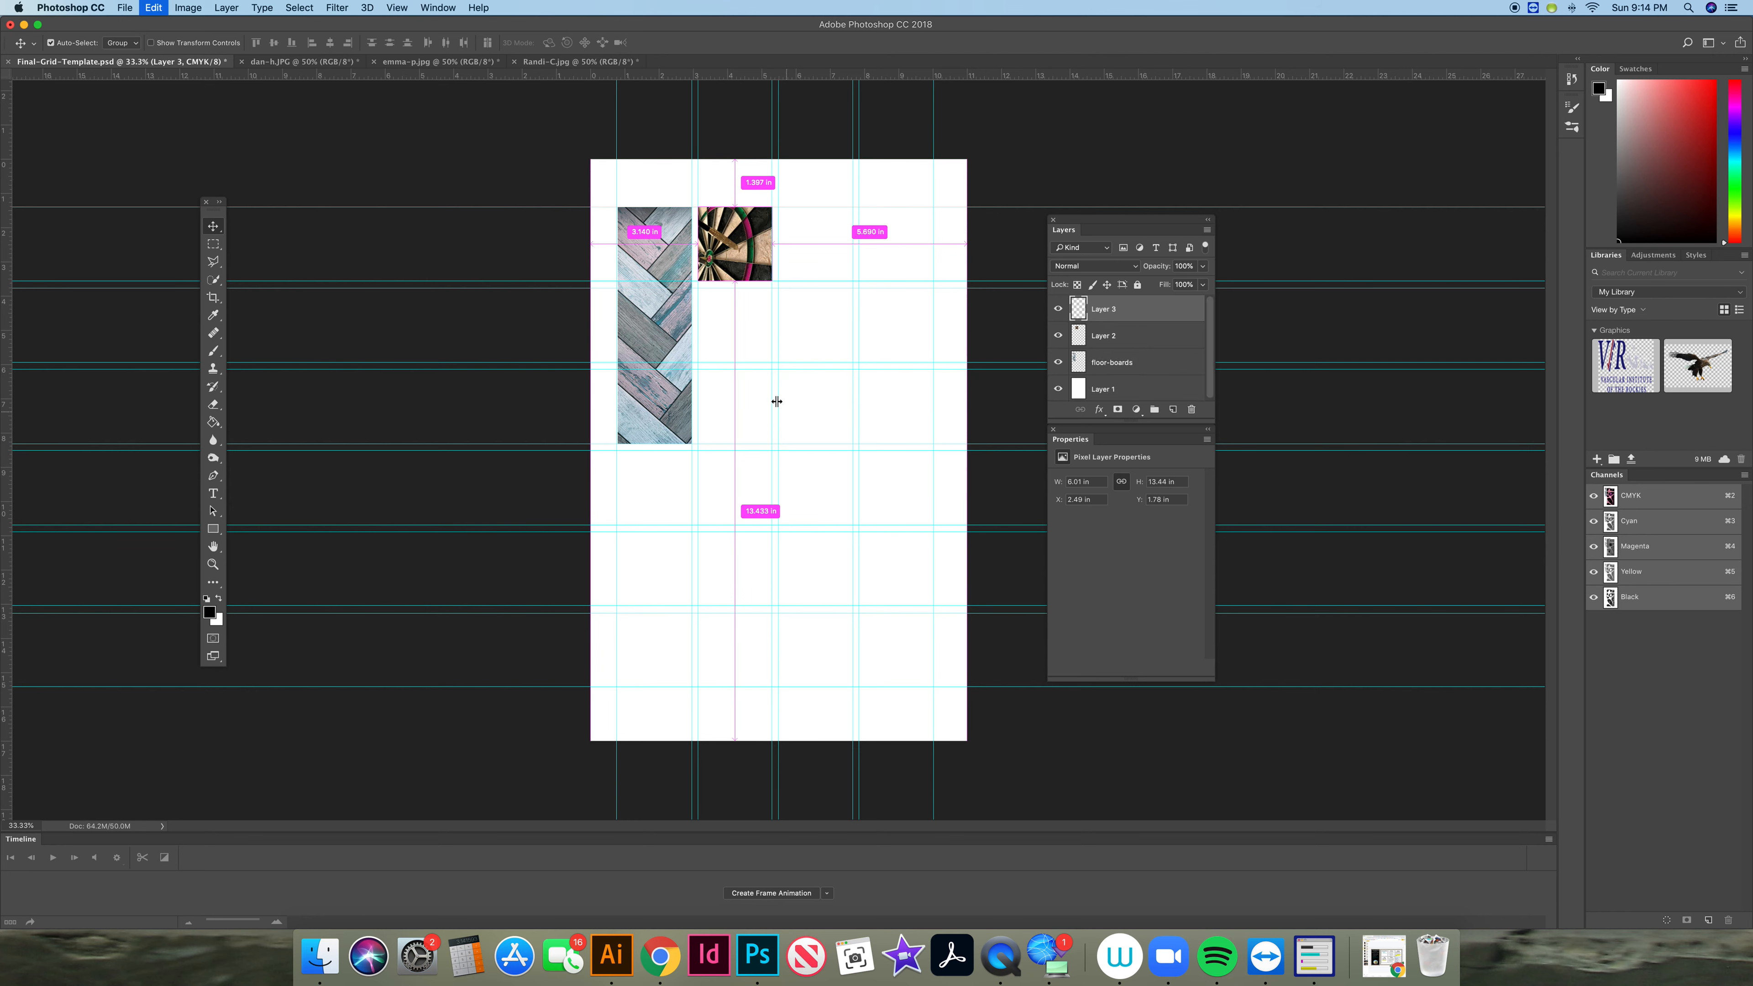
# Scale the wheel piece to about 2.81 by 6.29 in with Free Transform and place it at the third column's left guide, starting in the second row
pyautogui.press('super+t')
pyautogui.moveTo(676, 223); pyautogui.dragTo(781, 370)
pyautogui.moveTo(857, 553); pyautogui.dragTo(811, 612)
pyautogui.press('super+z')
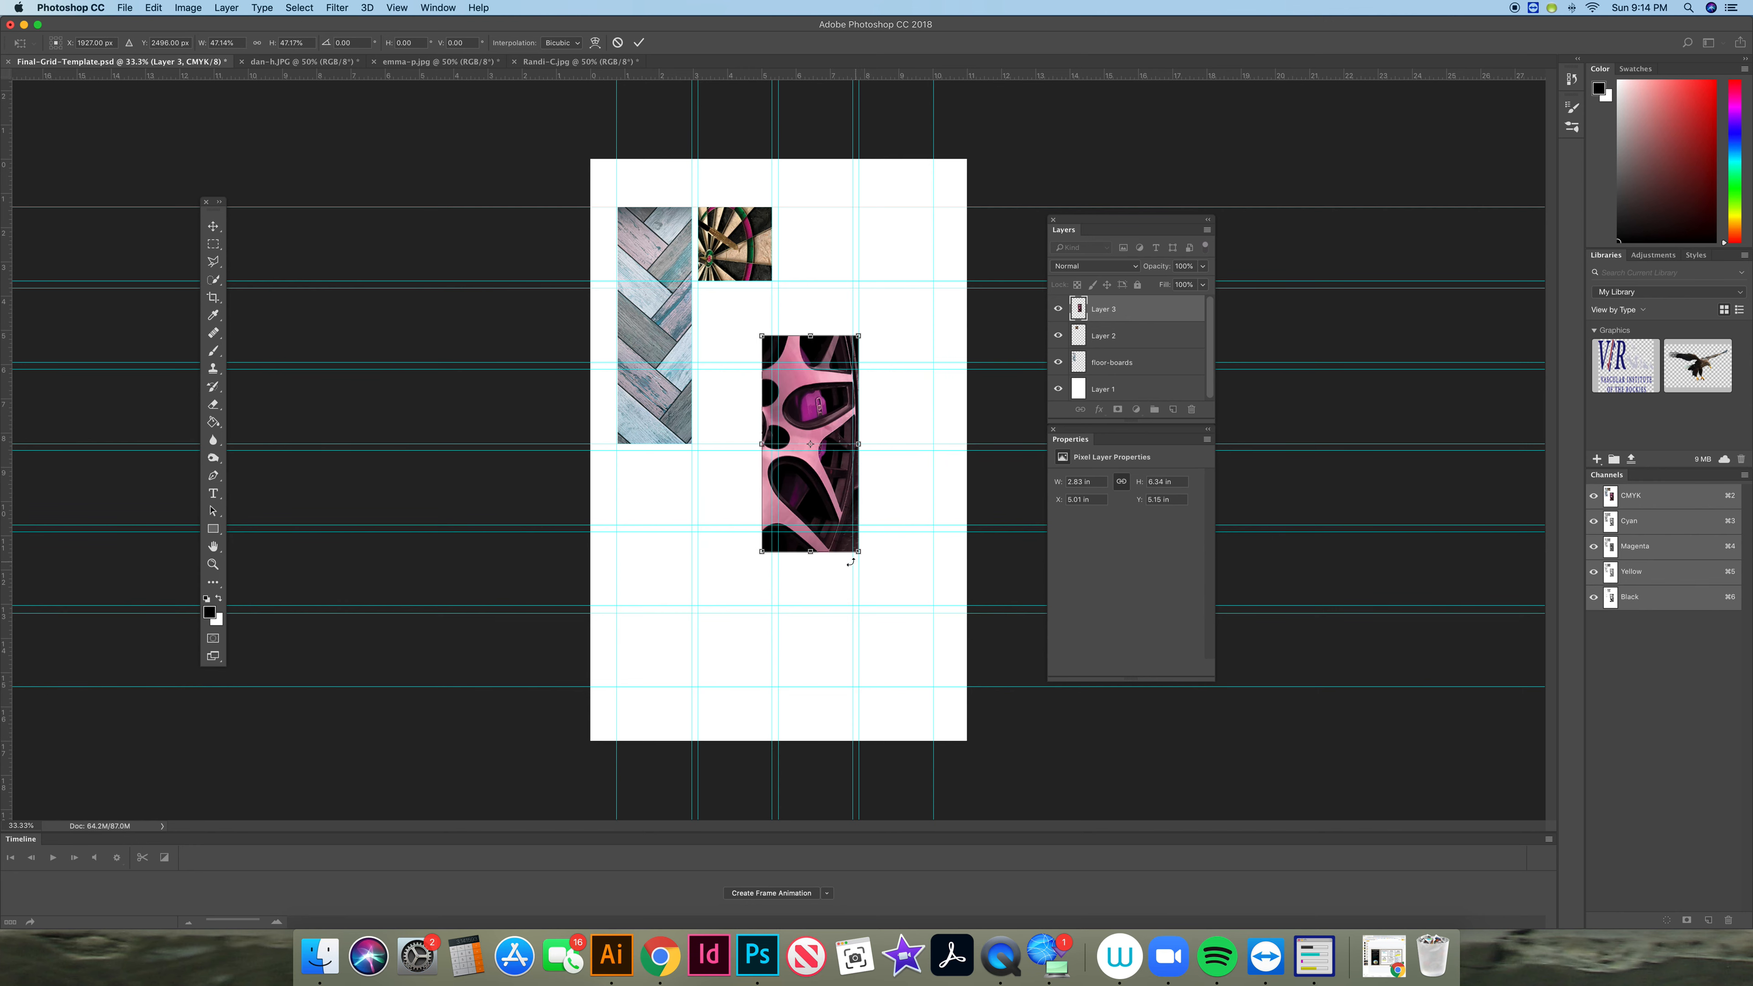
pyautogui.moveTo(858, 552); pyautogui.dragTo(833, 492)
pyautogui.moveTo(794, 409); pyautogui.dragTo(804, 355)
pyautogui.moveTo(851, 454); pyautogui.dragTo(867, 495)
pyautogui.moveTo(832, 398); pyautogui.dragTo(815, 343)
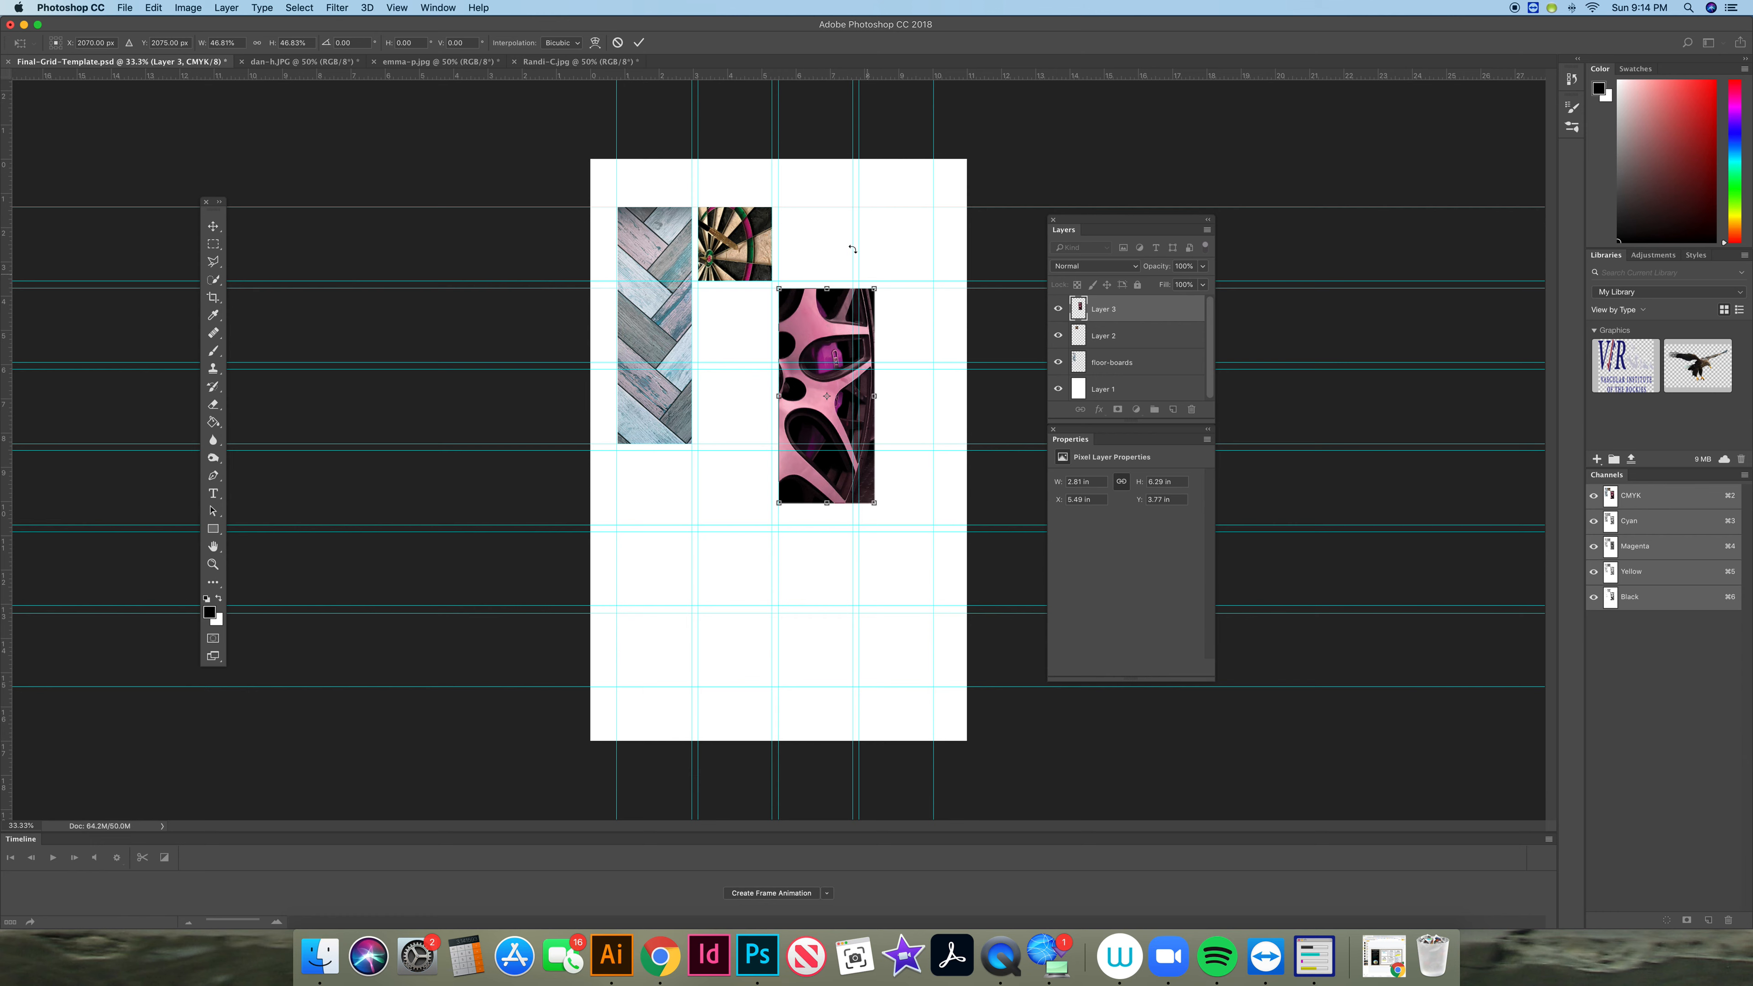
pyautogui.click(639, 42)
# Try to cut off the strip of the wheel piece beyond the third column's right guide using the Rectangular Marquee
pyautogui.click(213, 245)
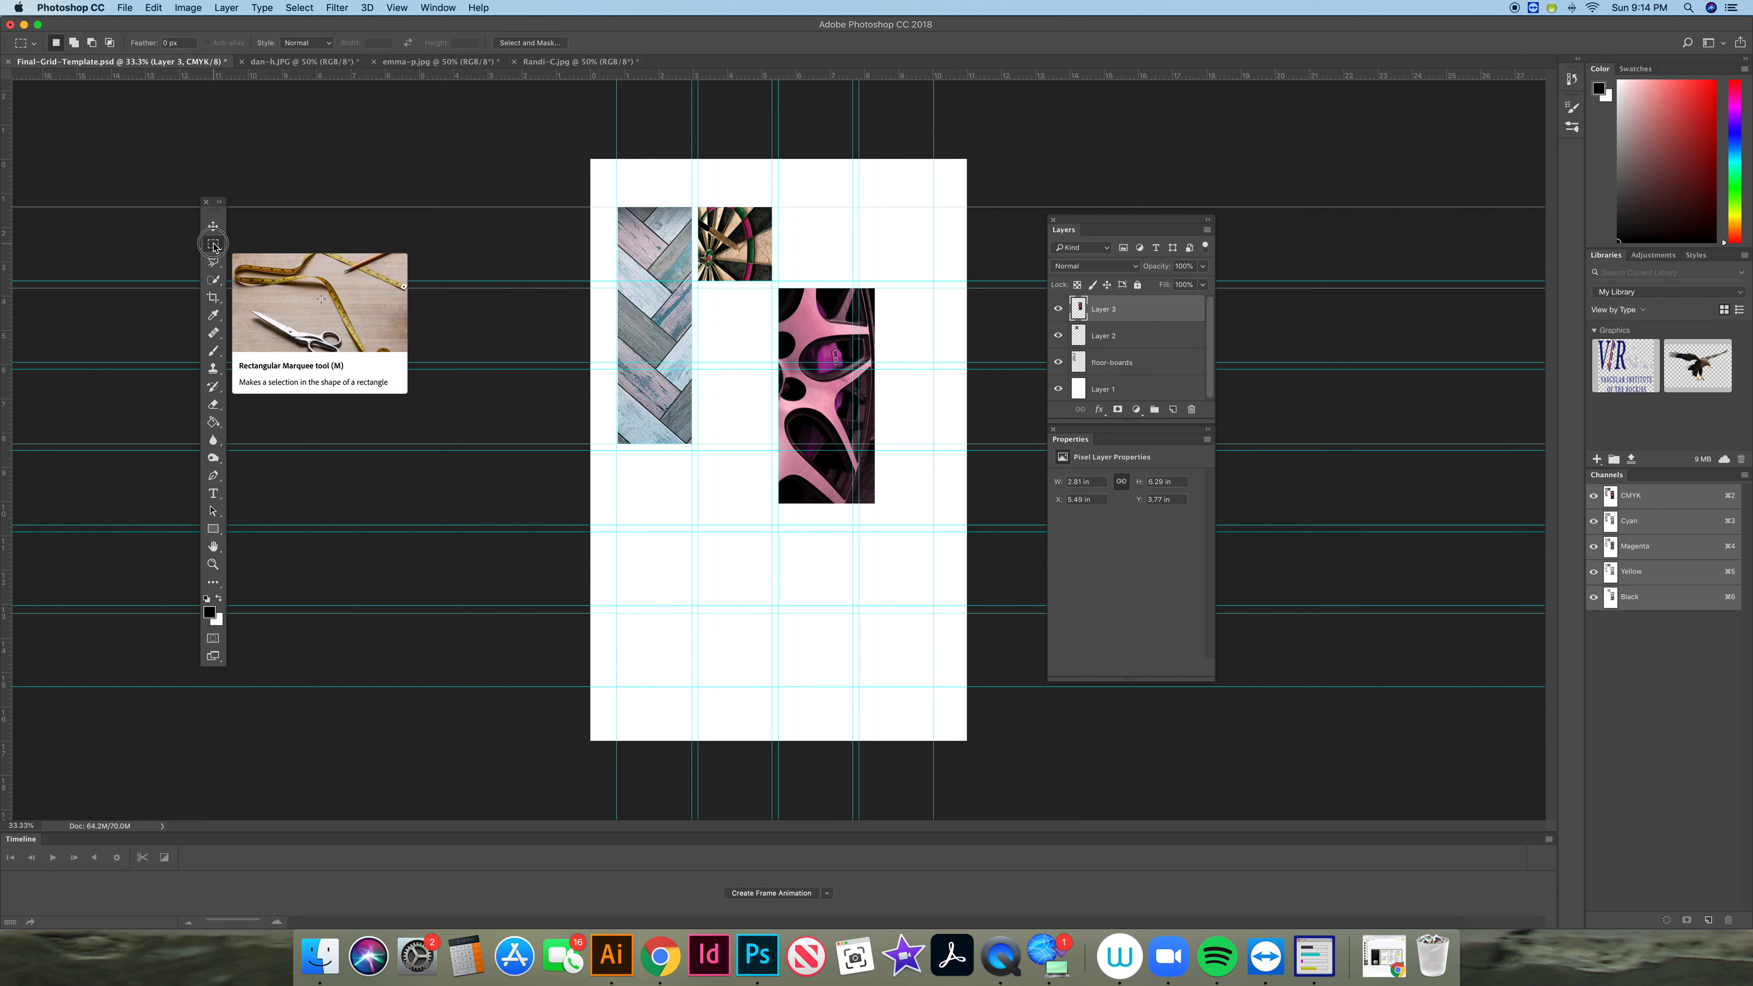
pyautogui.click(211, 574)
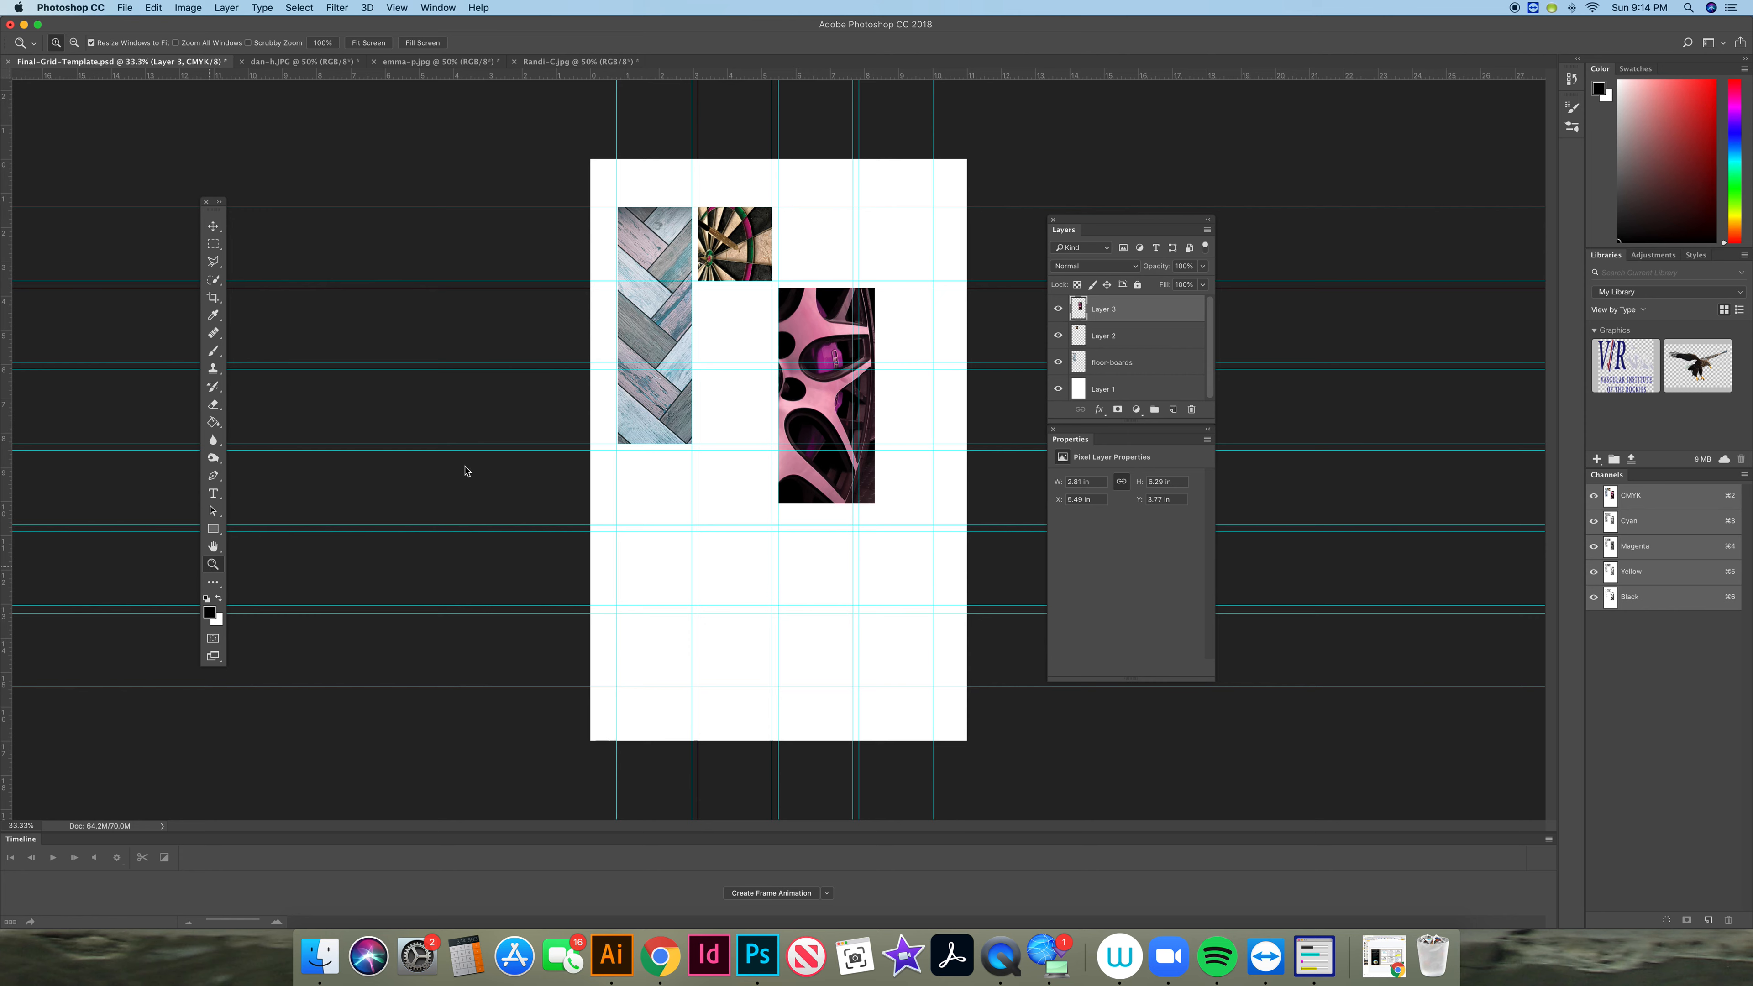
pyautogui.click(871, 414)
pyautogui.click(872, 396)
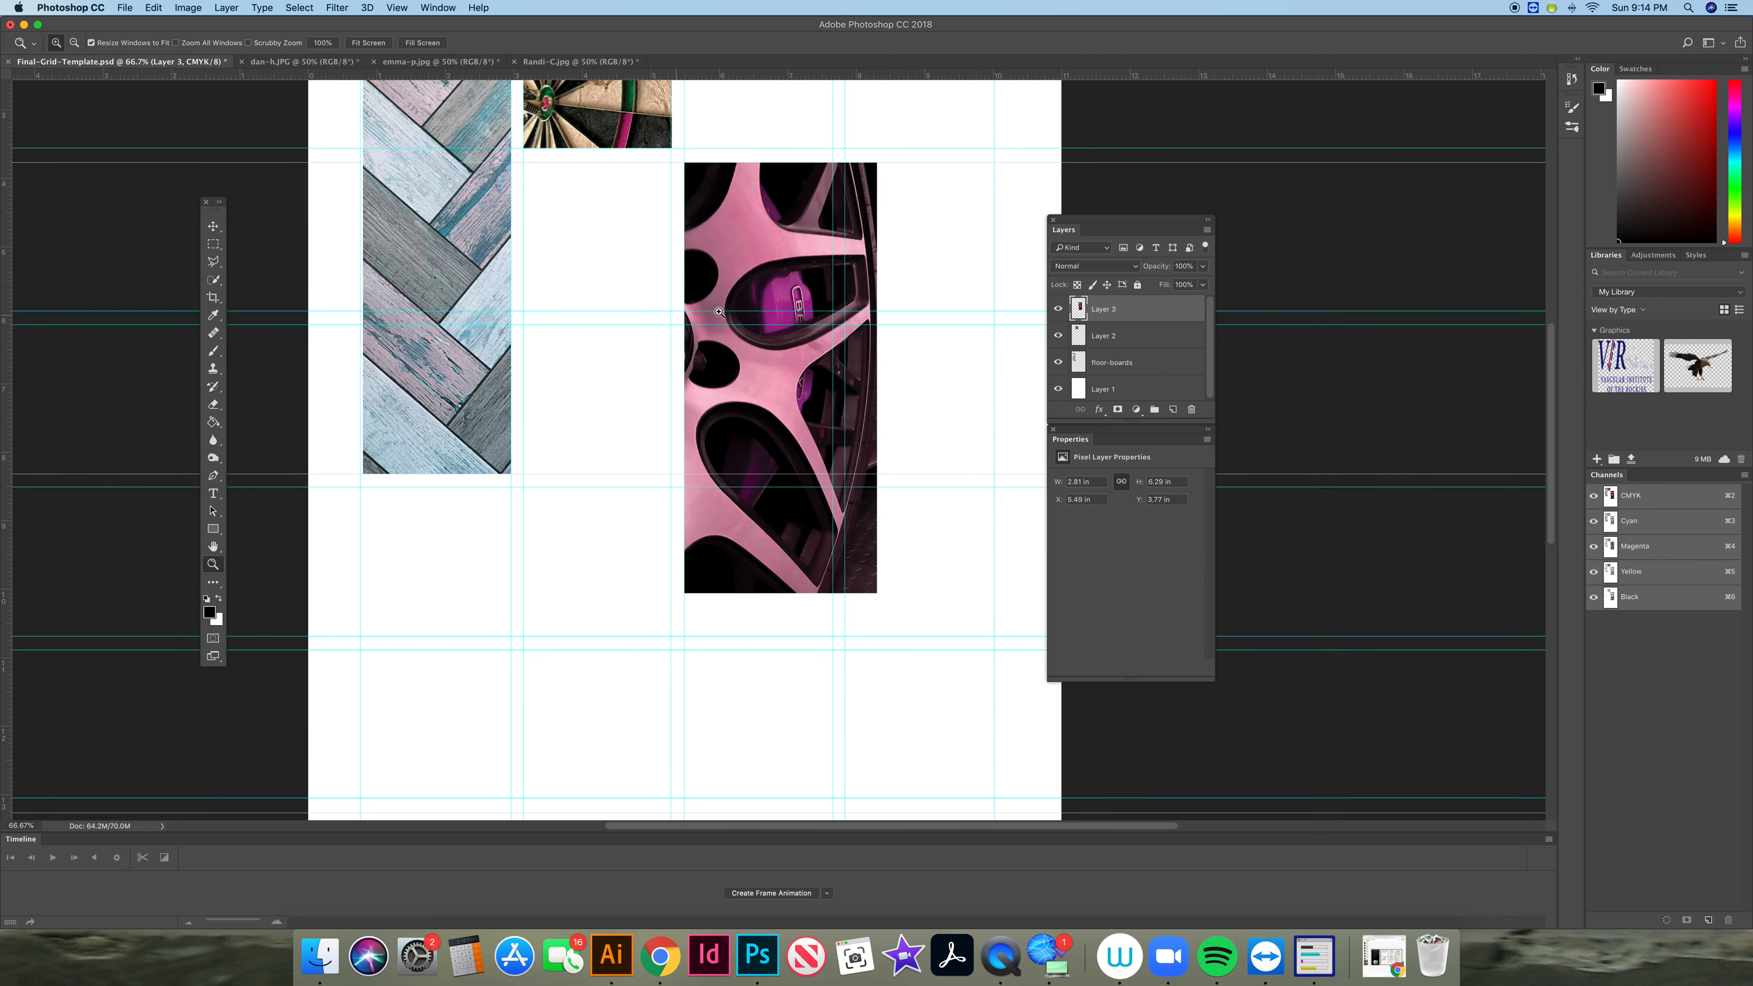
pyautogui.click(213, 244)
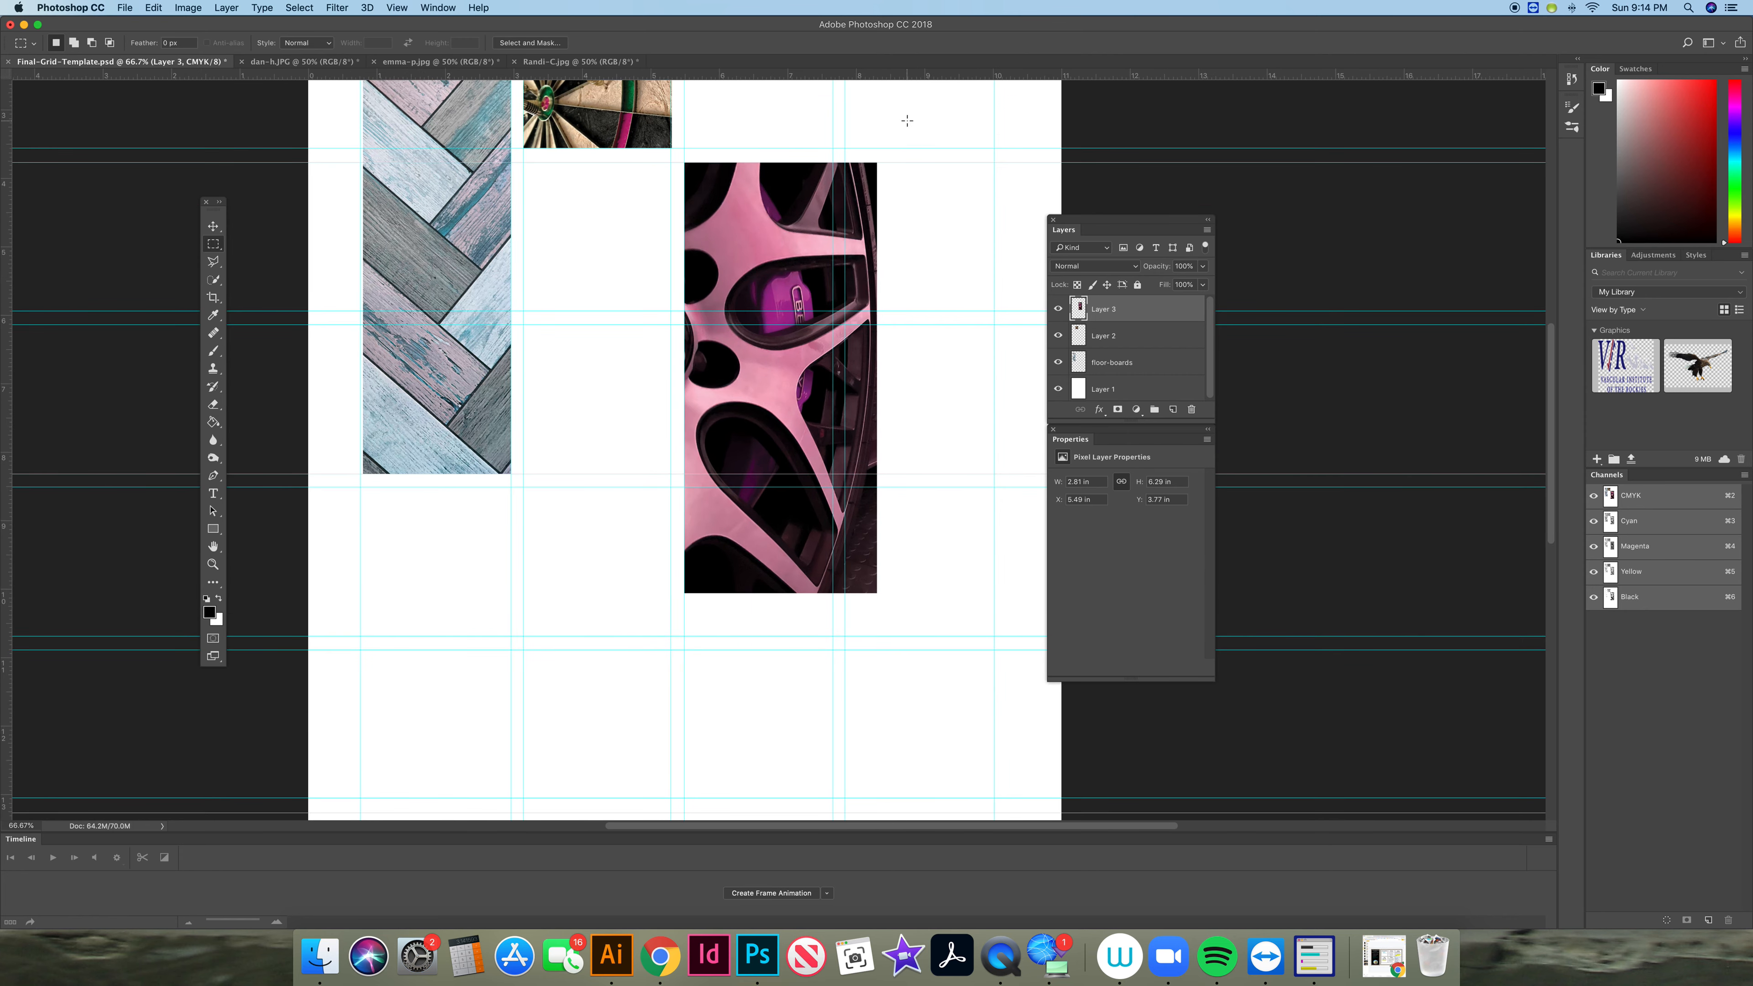
pyautogui.moveTo(876, 162); pyautogui.dragTo(833, 591)
pyautogui.press('super+x')
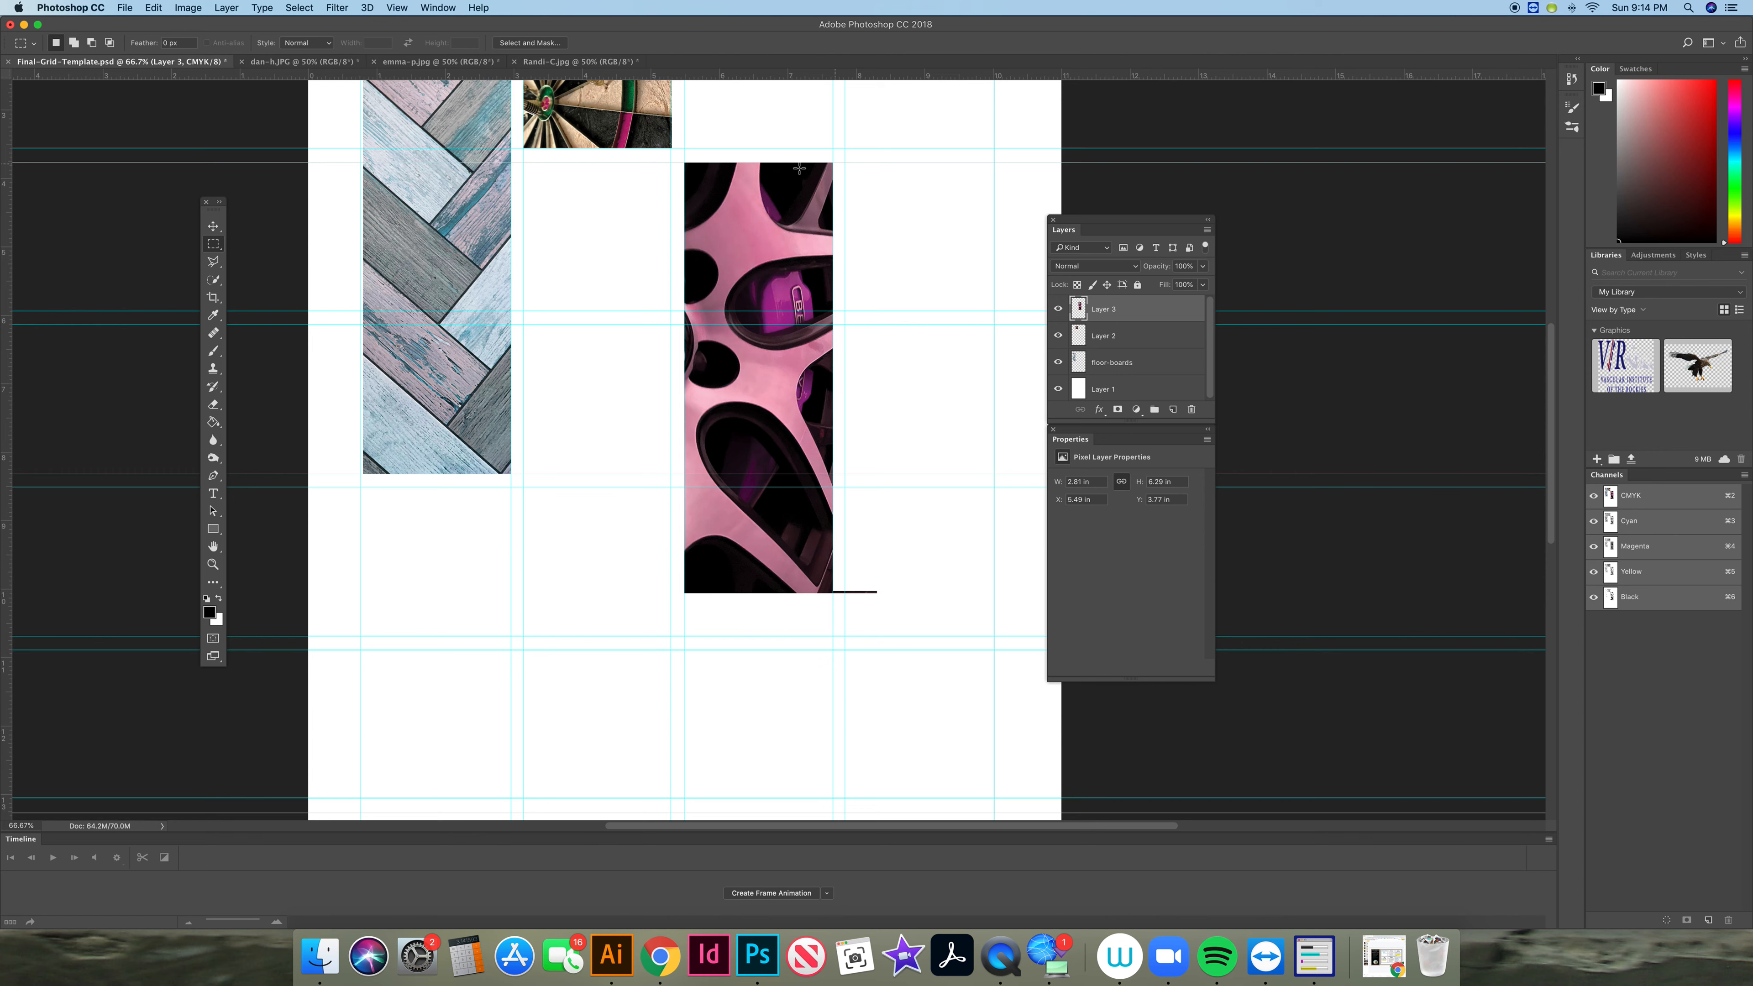
# Try moving the trimmed wheel piece, and undo both the move and the strip cut
pyautogui.click(213, 227)
pyautogui.moveTo(759, 271); pyautogui.dragTo(716, 306)
pyautogui.press('super+z')
pyautogui.press('super+z')
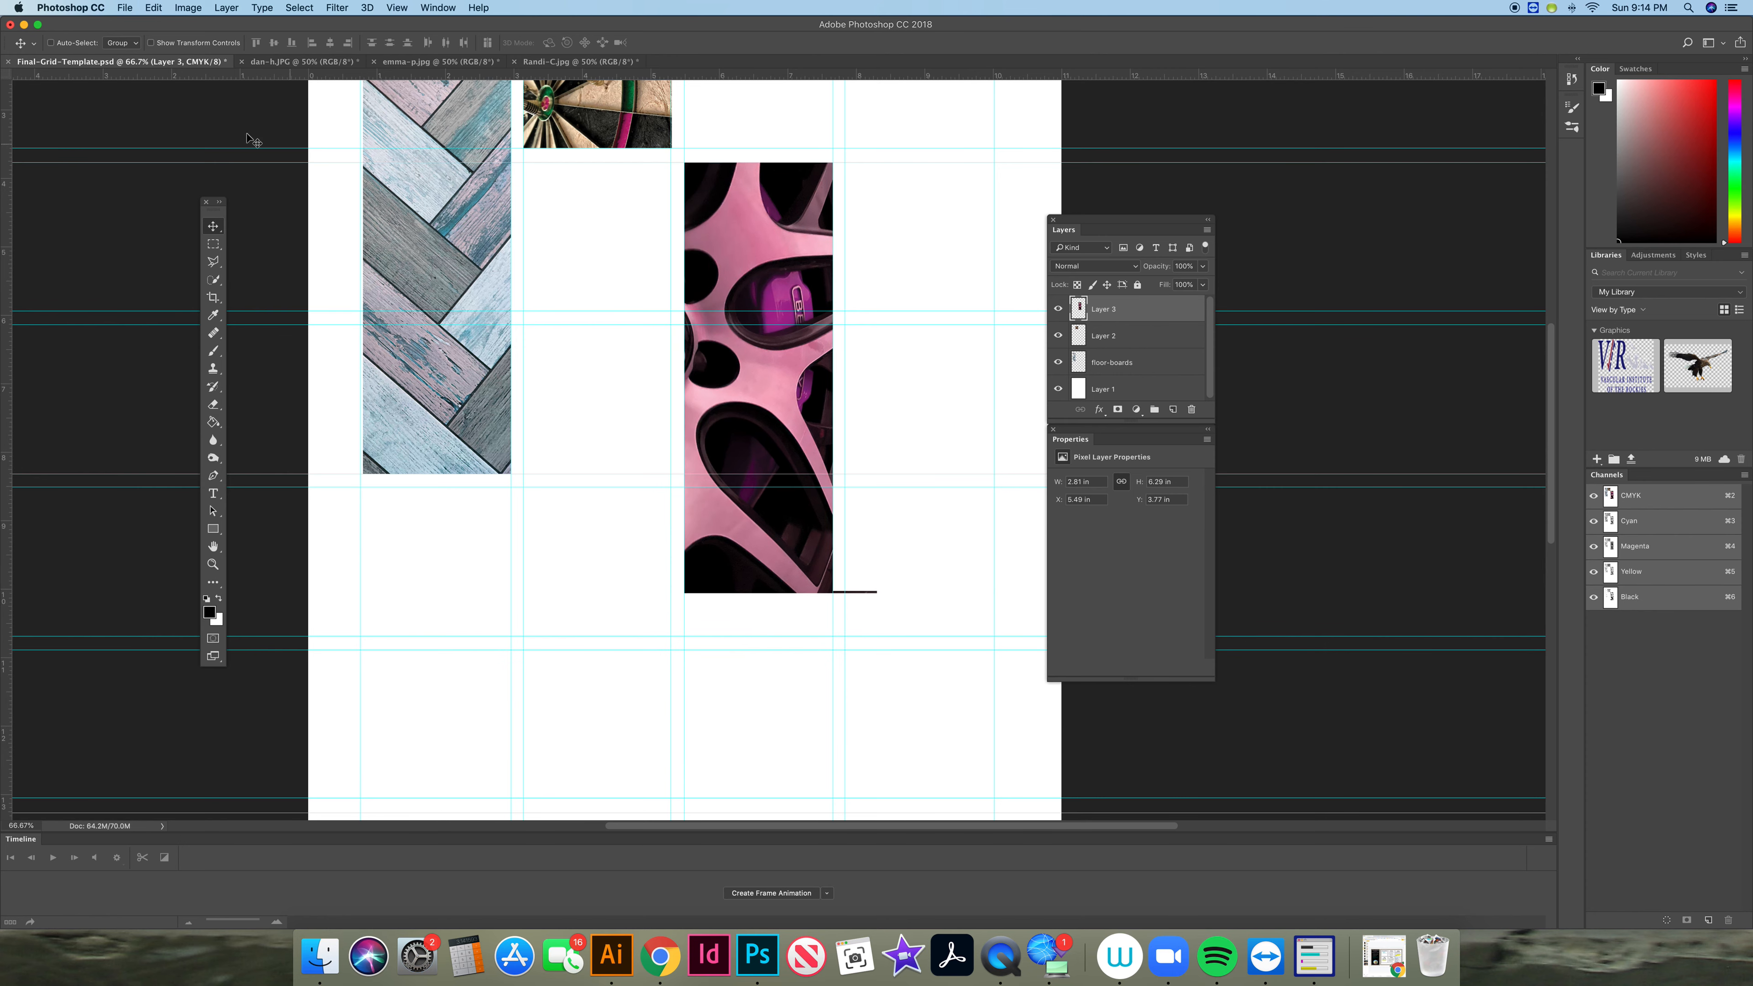
pyautogui.click(152, 8)
pyautogui.click(187, 50)
pyautogui.click(152, 8)
pyautogui.click(152, 53)
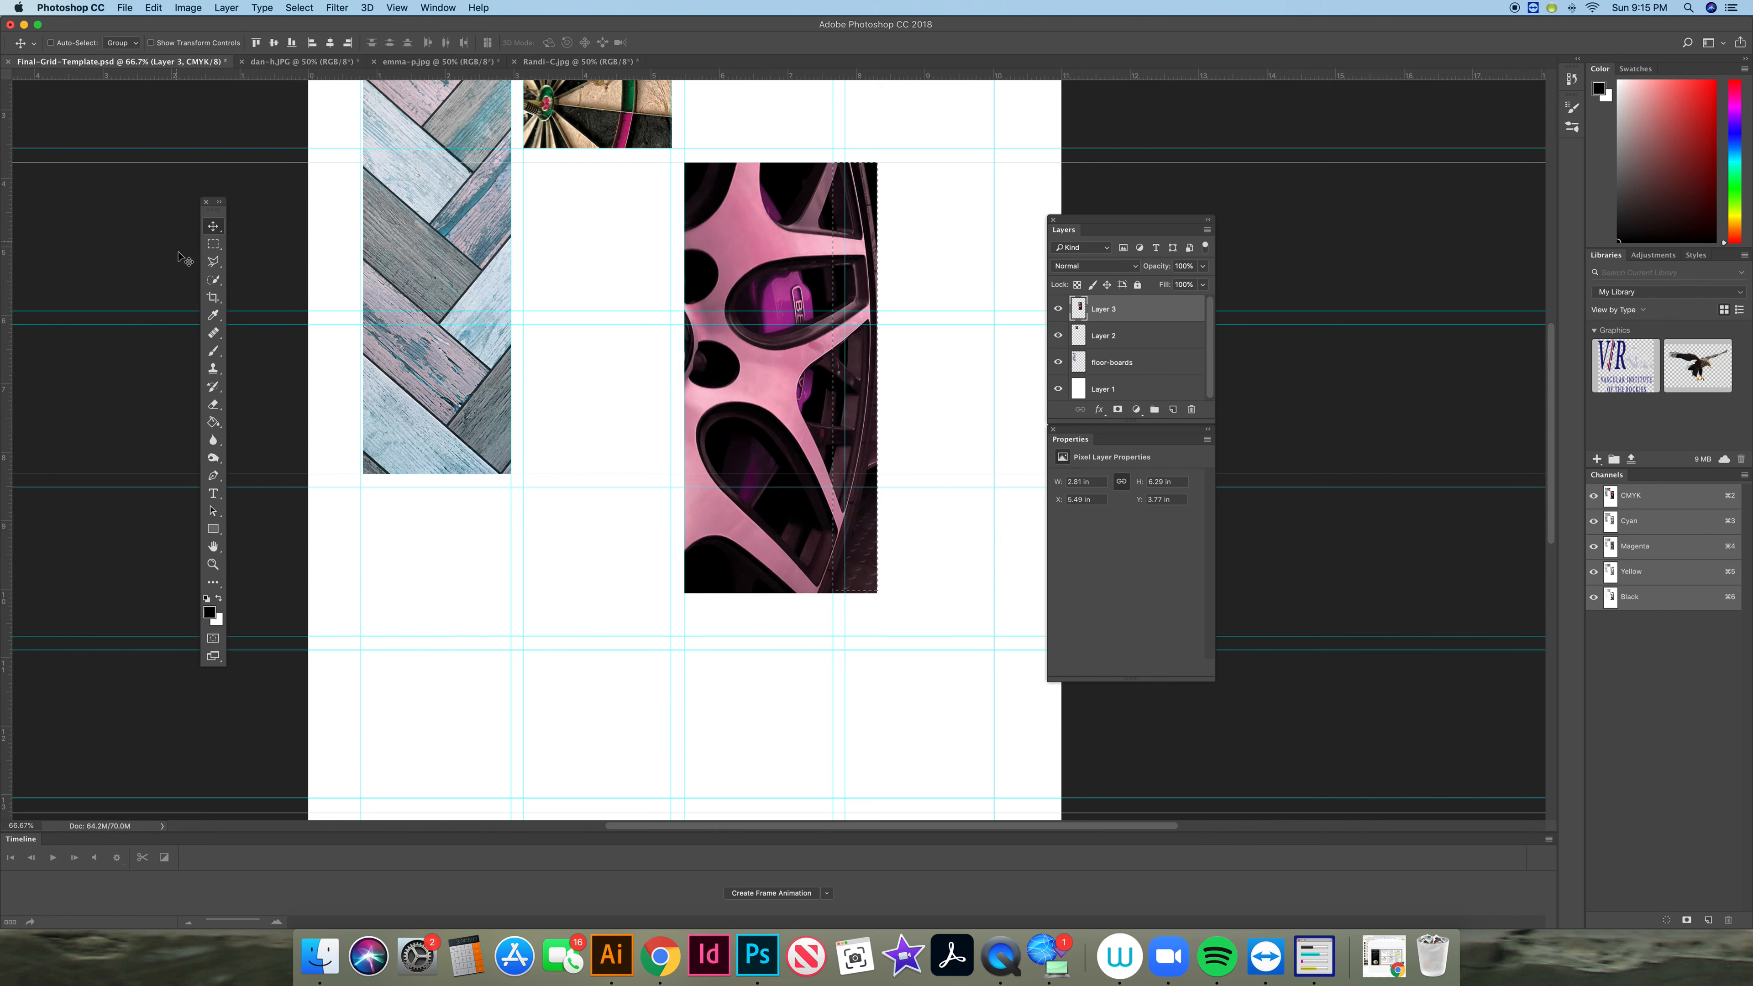
# Trim the wheel piece to the third column's right guide and the floor boards' lower edge, about 2.17 by 4.55 in, and deselect
pyautogui.click(210, 248)
pyautogui.moveTo(1033, 102); pyautogui.dragTo(832, 676)
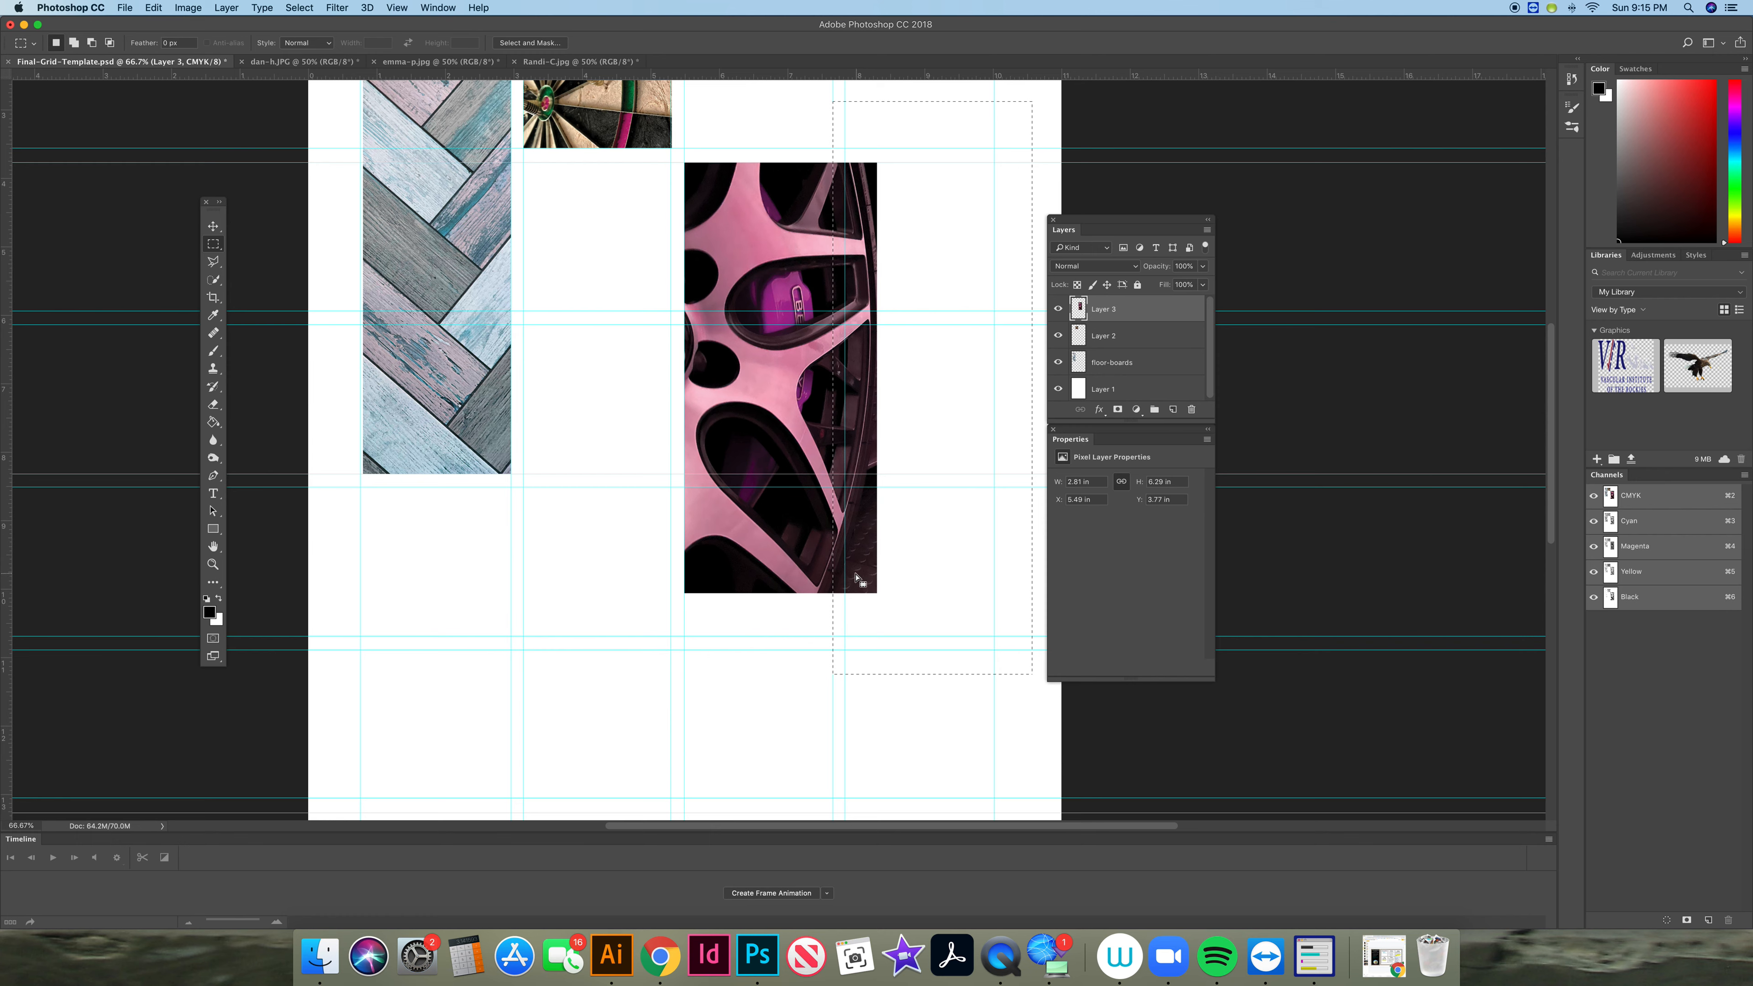
pyautogui.press('Delete')
pyautogui.click(607, 275)
pyautogui.moveTo(608, 472); pyautogui.dragTo(897, 650)
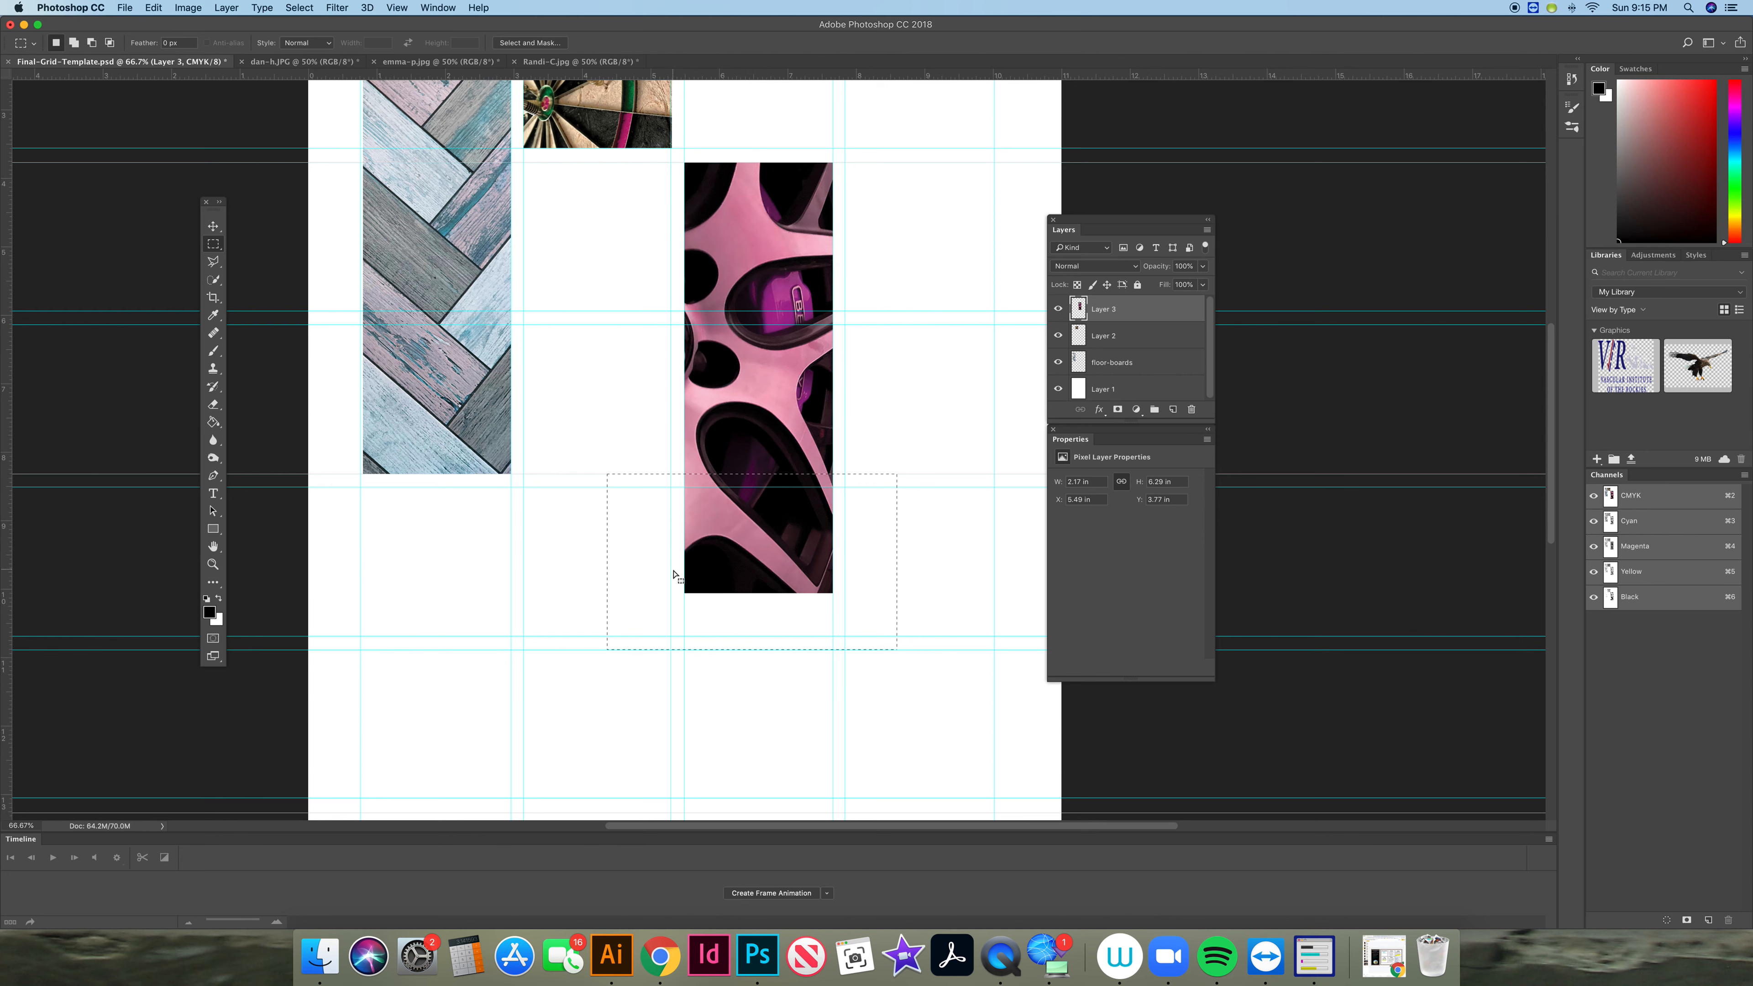
pyautogui.press('Delete')
pyautogui.press('super+d')
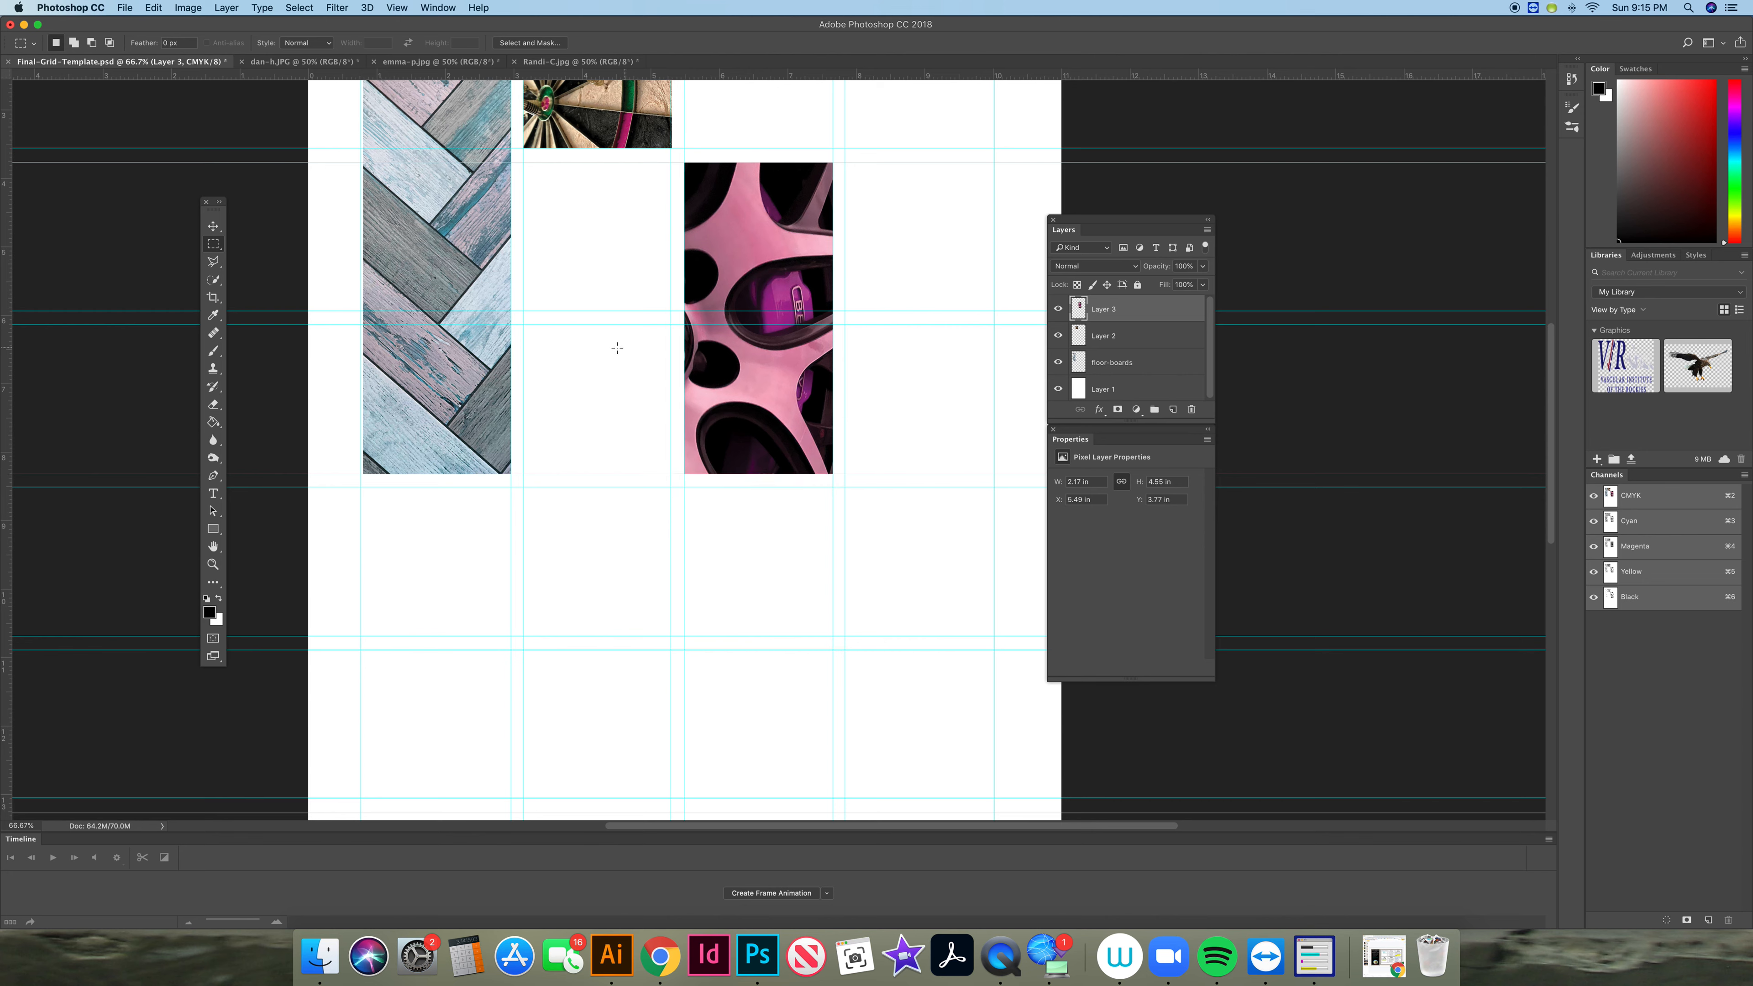
# Move the wheel piece into the second column under the dartboard, and the dartboard into the first column below the floor boards
pyautogui.press('v')
pyautogui.press('super+minus')
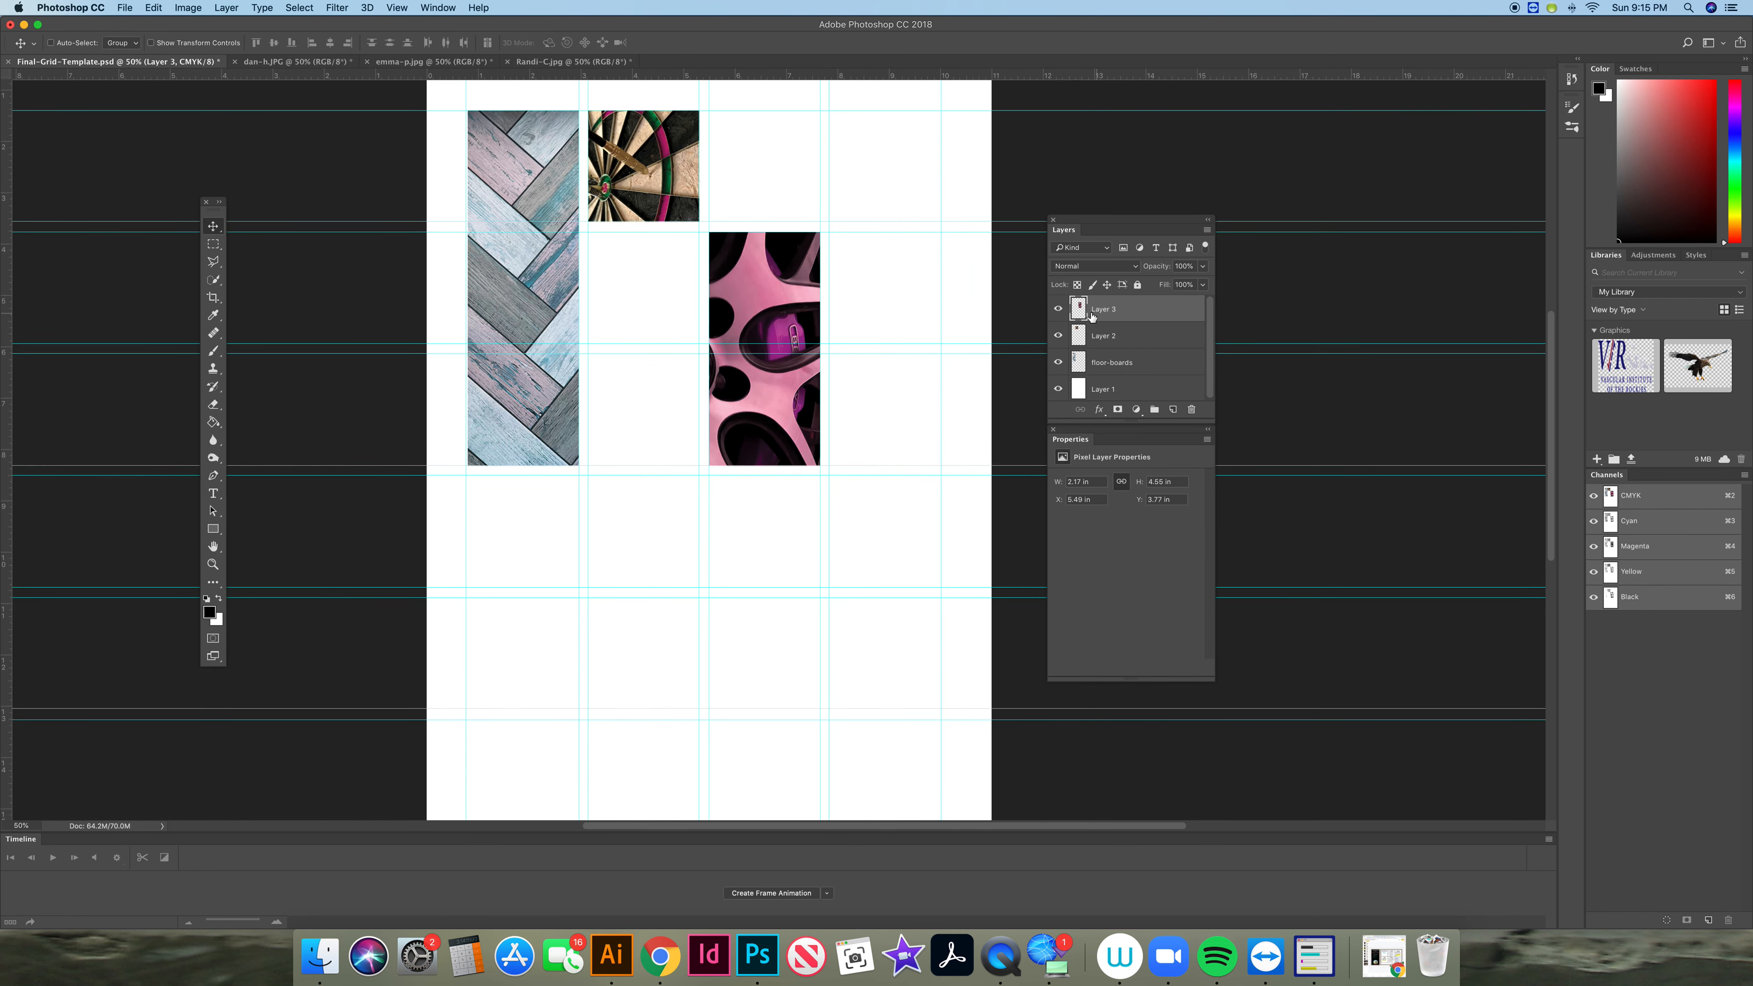
pyautogui.moveTo(761, 284); pyautogui.dragTo(638, 284)
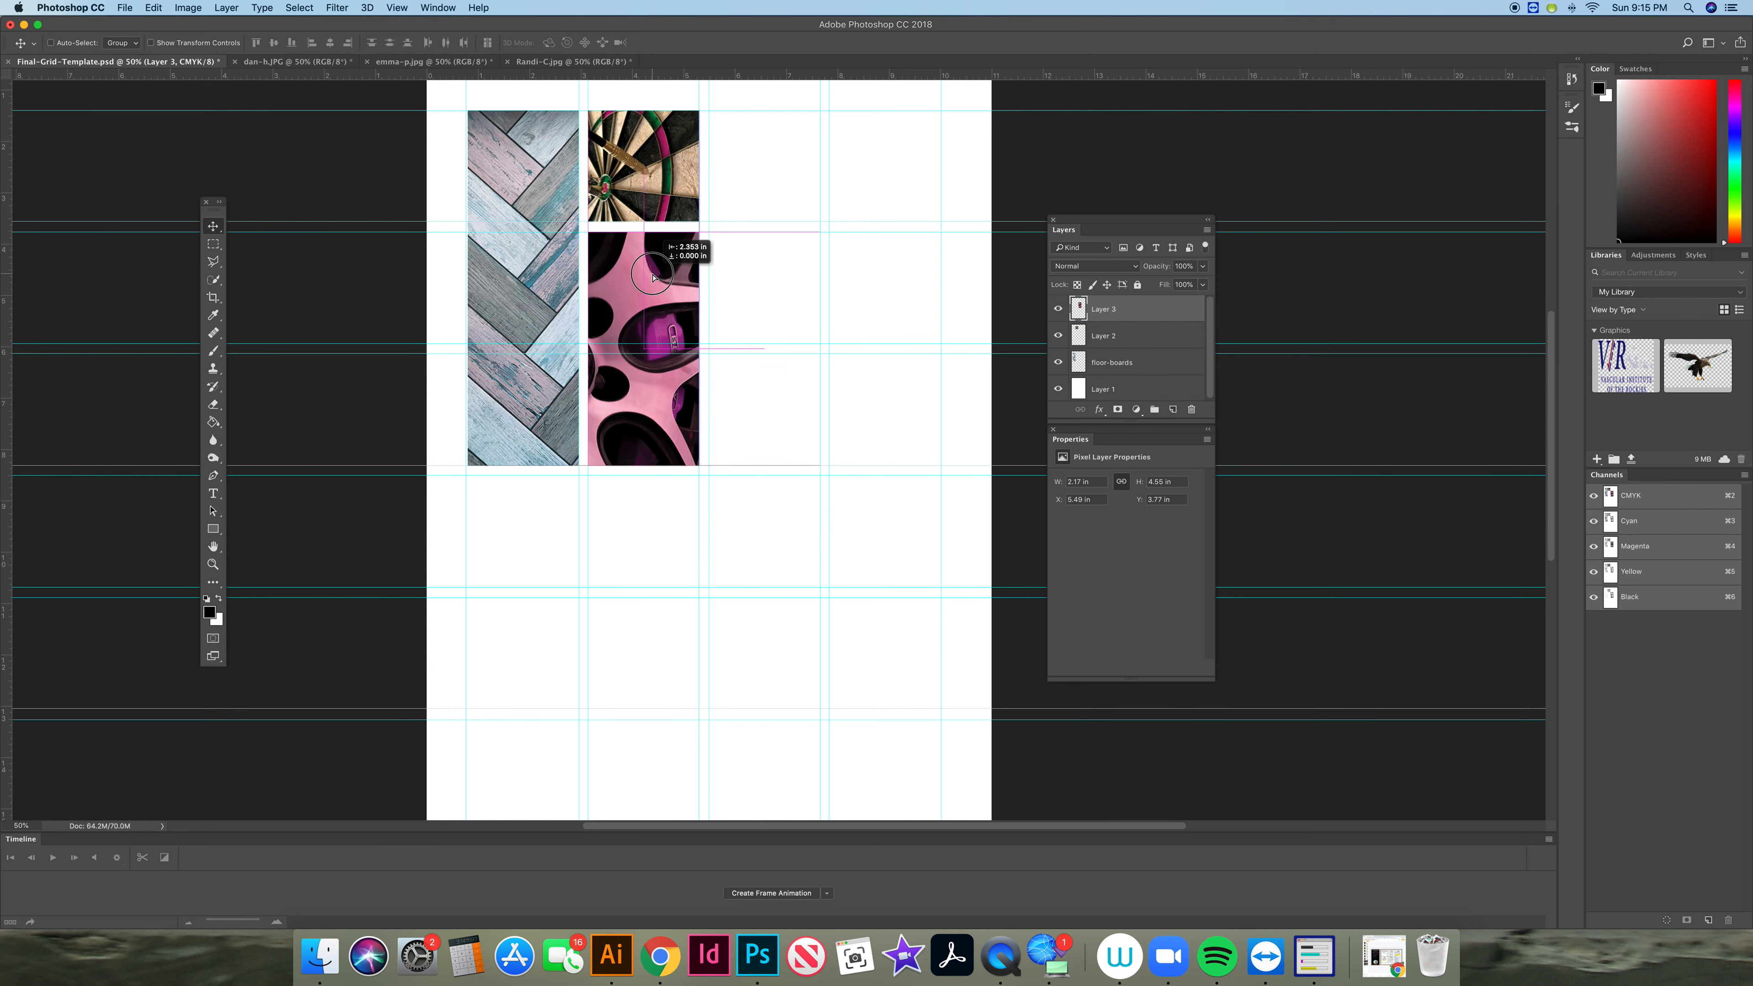
pyautogui.click(1122, 338)
pyautogui.moveTo(664, 175); pyautogui.dragTo(539, 543)
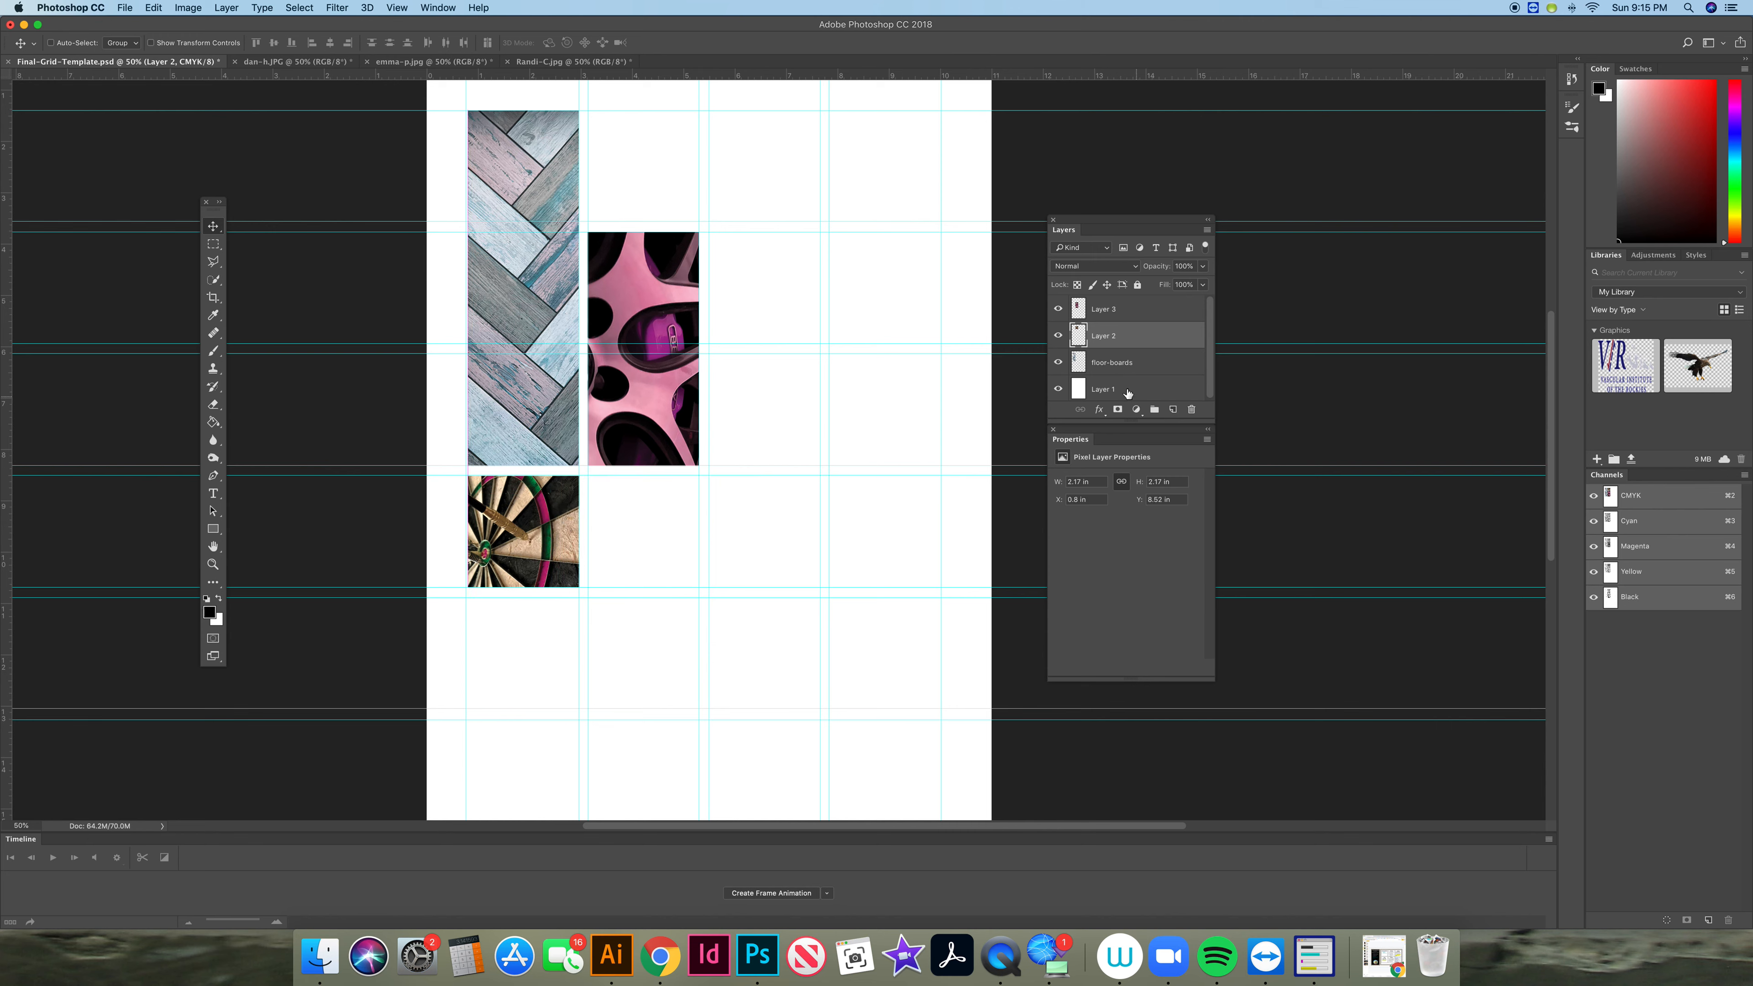
# Move the floor boards to the top of the third column and the wheel piece into the fourth column beside them
pyautogui.click(1112, 365)
pyautogui.moveTo(521, 192); pyautogui.dragTo(763, 194)
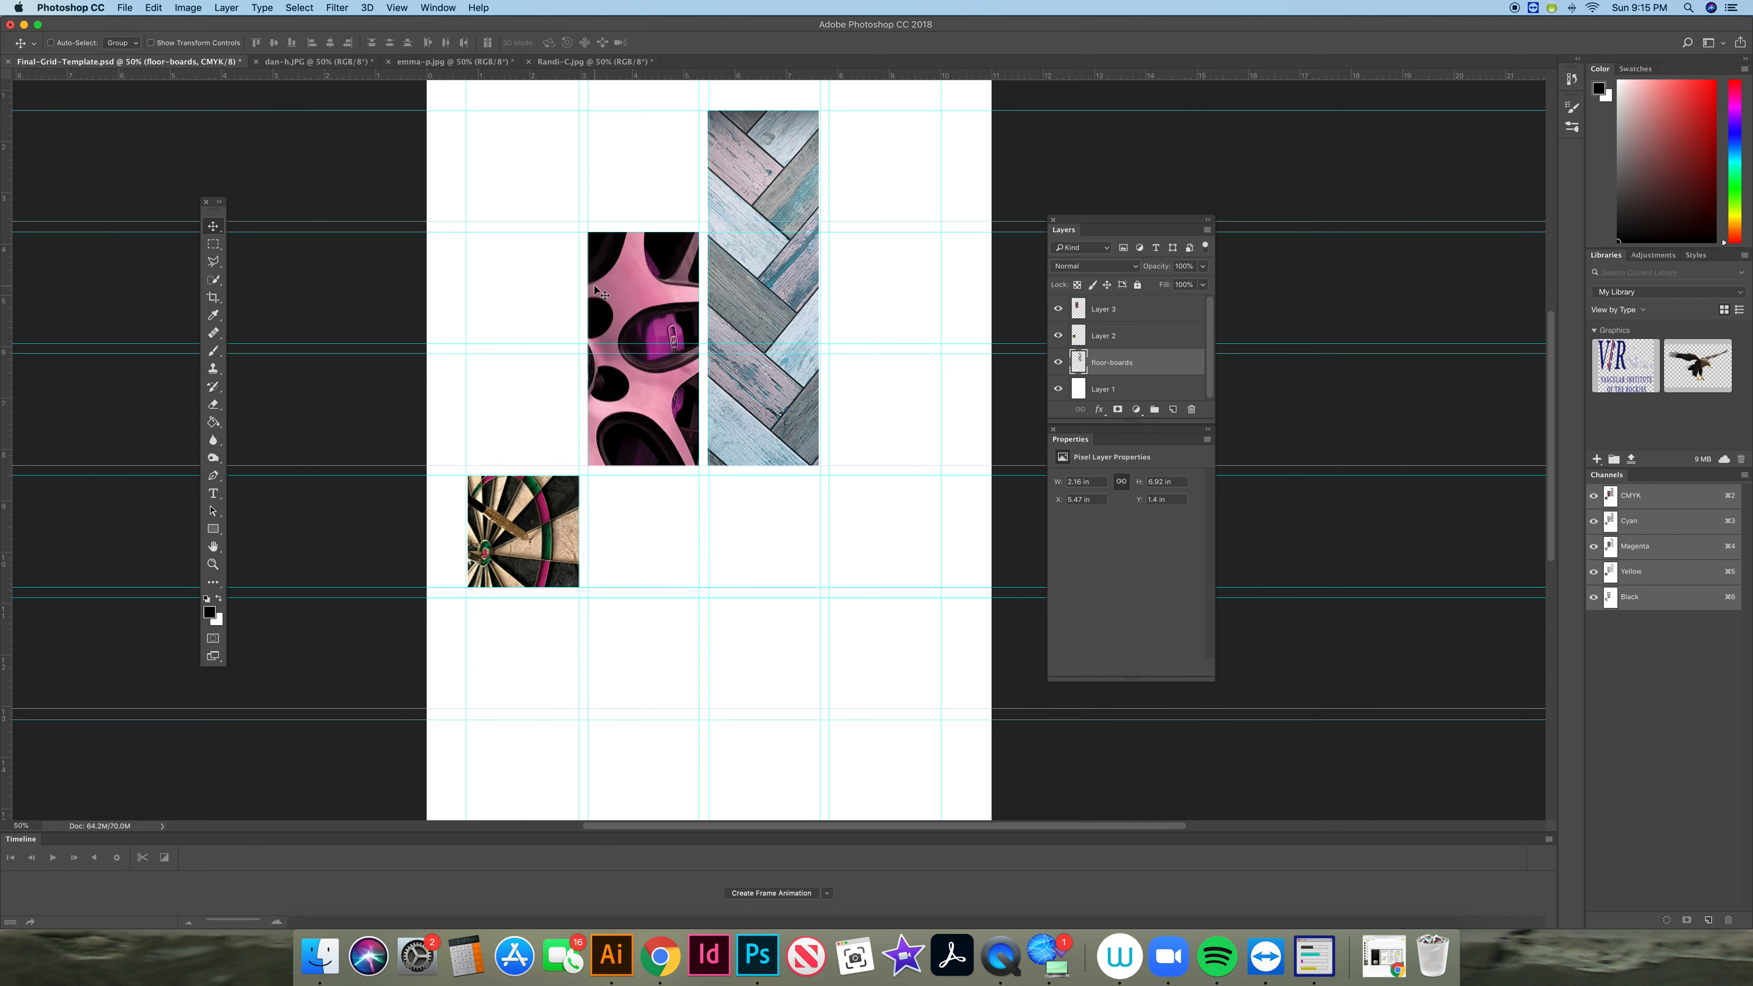
pyautogui.click(1108, 313)
pyautogui.moveTo(635, 288); pyautogui.dragTo(859, 319)
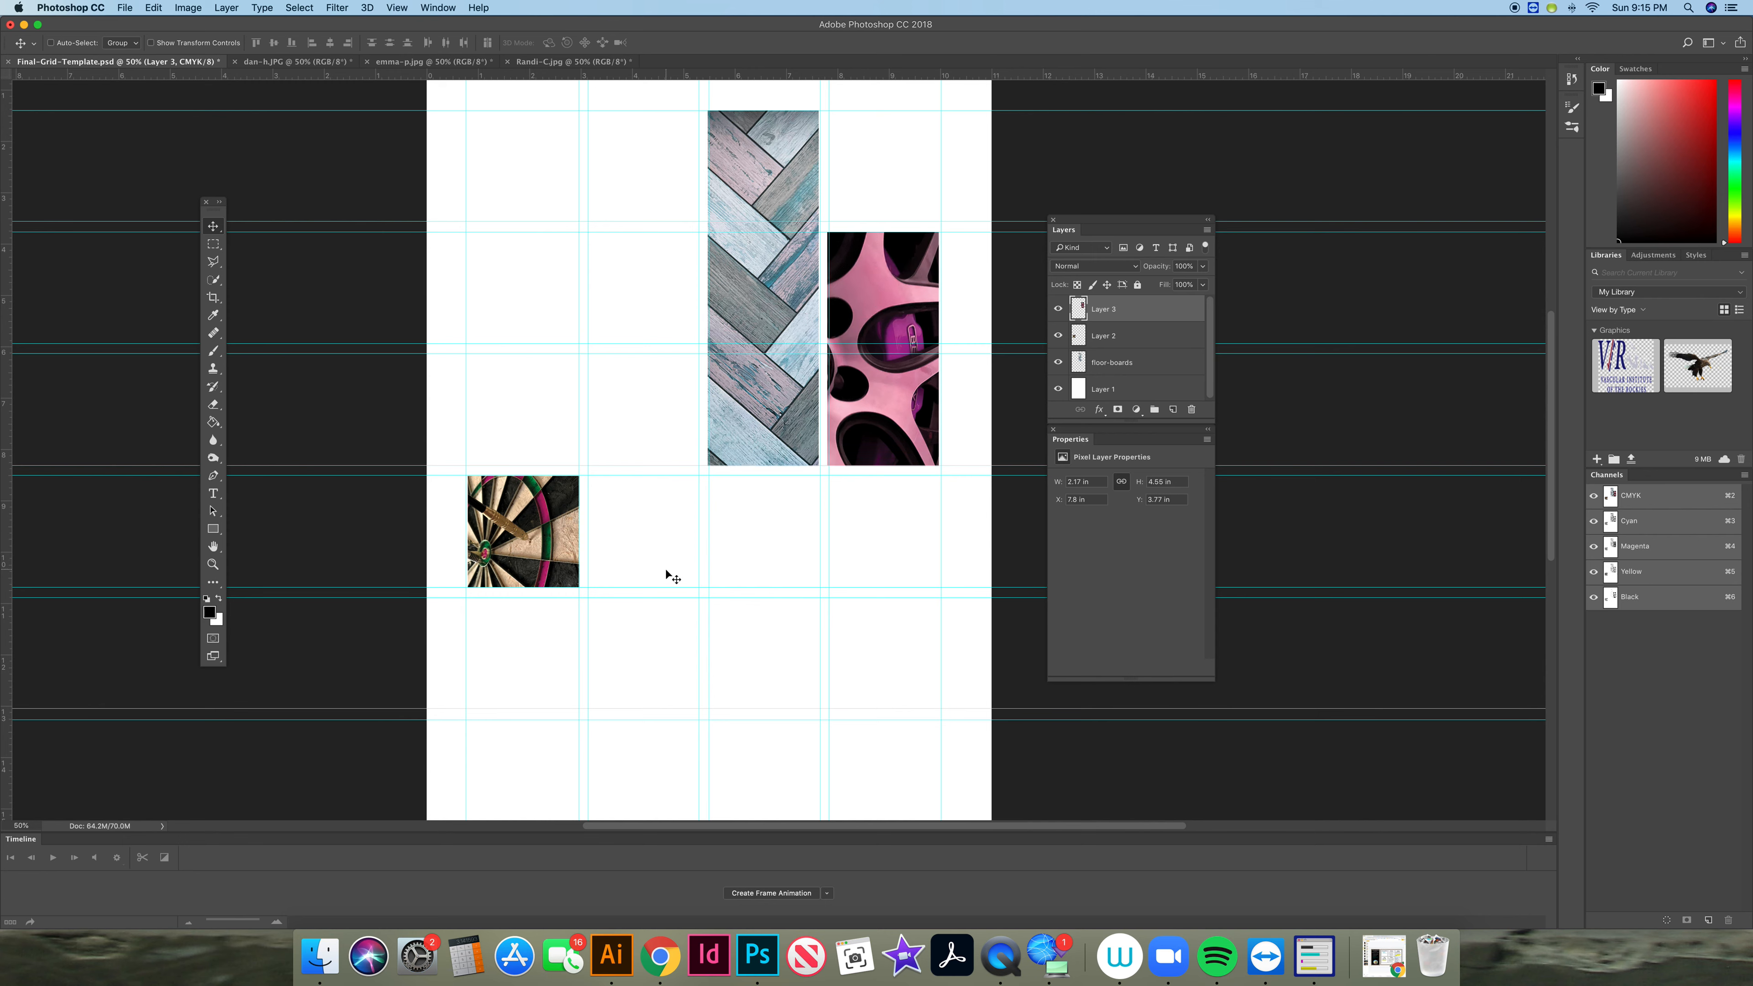